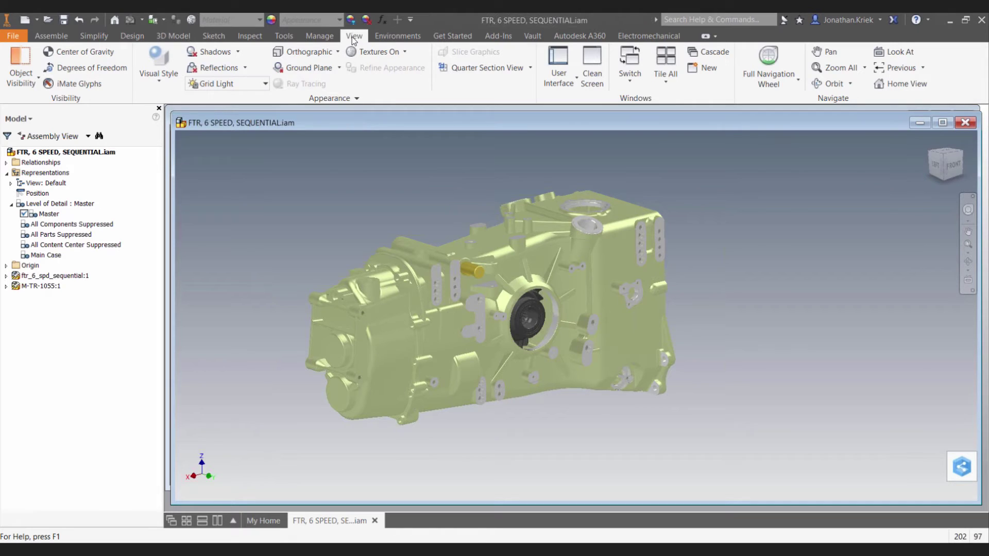
# - Open Connected Design on A360 and review the design share events and the available event filters
pyautogui.click(561, 80)
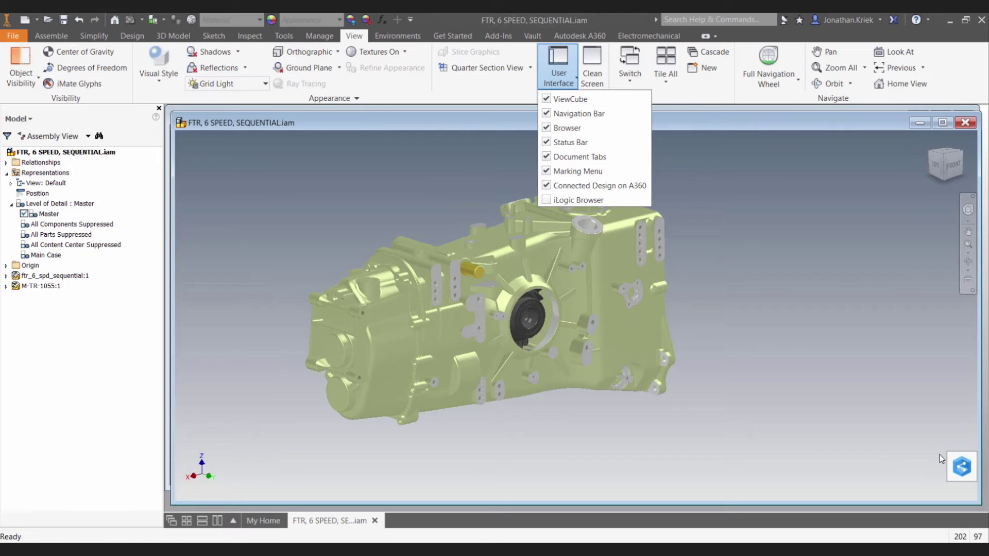
pyautogui.click(963, 469)
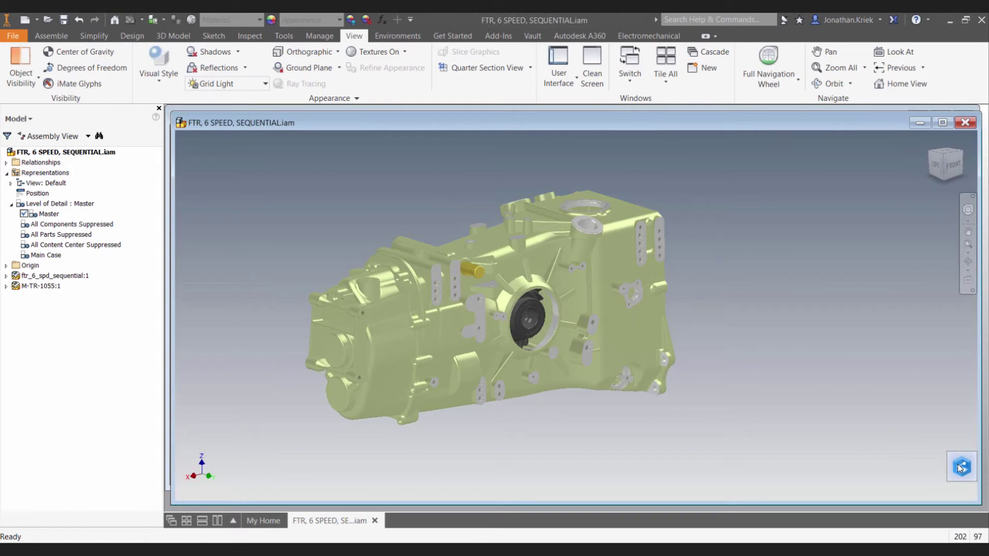
pyautogui.click(960, 468)
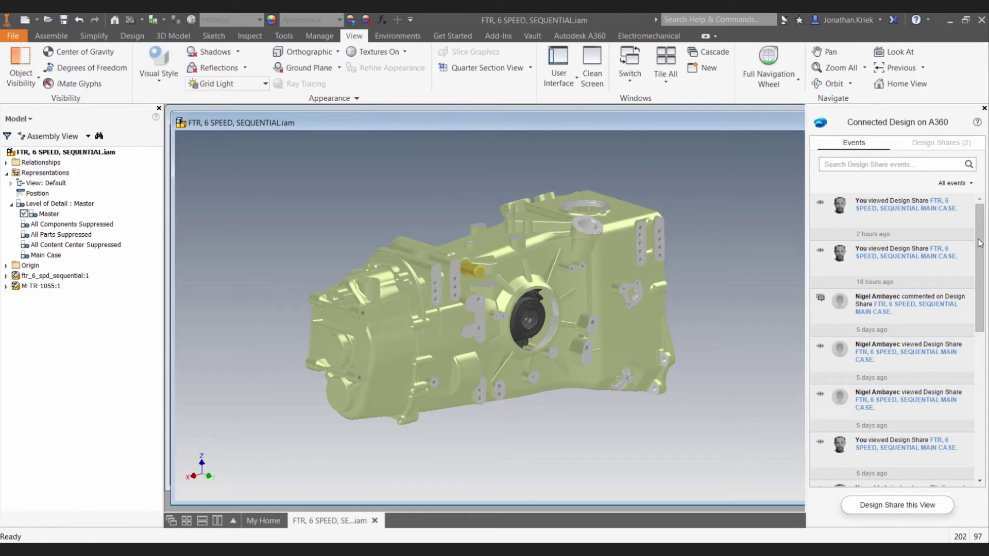
pyautogui.scroll(-1, 958, 201)
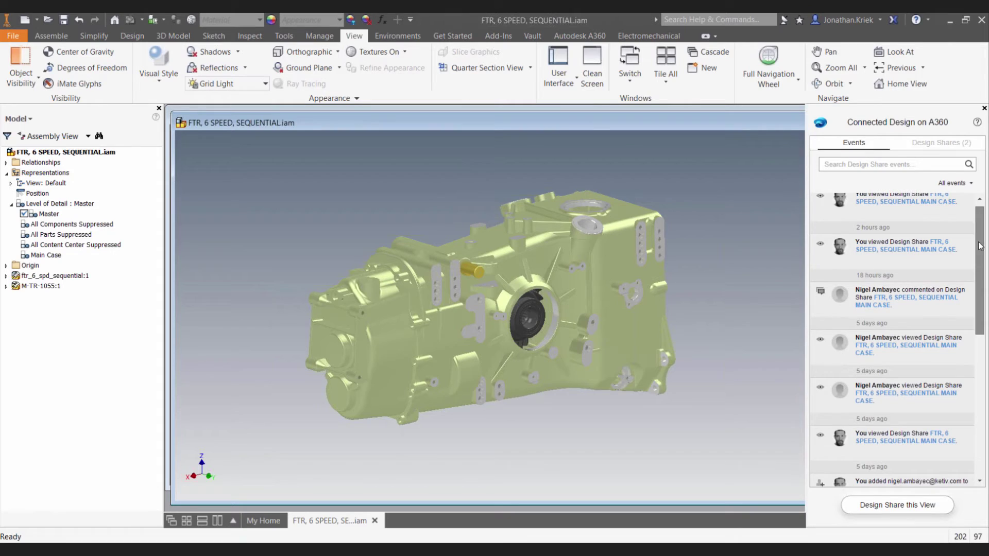
pyautogui.click(953, 185)
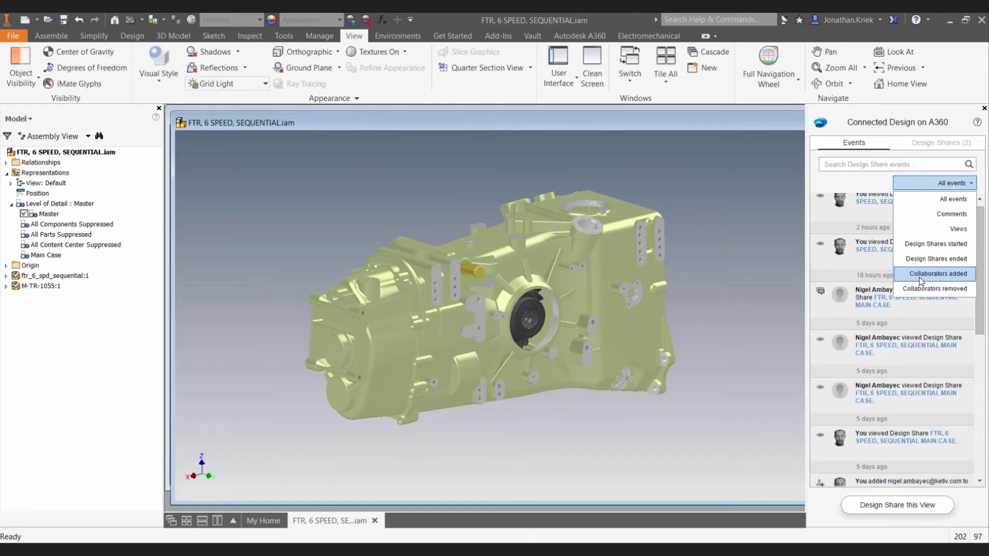
# - Review the design shares list, collapsing the archived group, and view the FTR, 6 SPEED, SEQUENTIAL MAIN CASE share
pyautogui.click(929, 148)
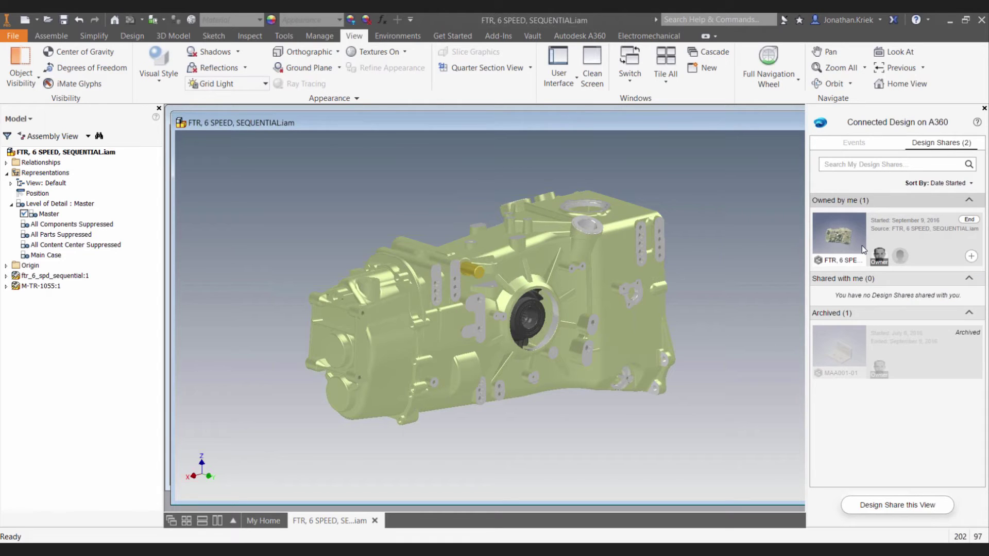
pyautogui.moveTo(841, 239)
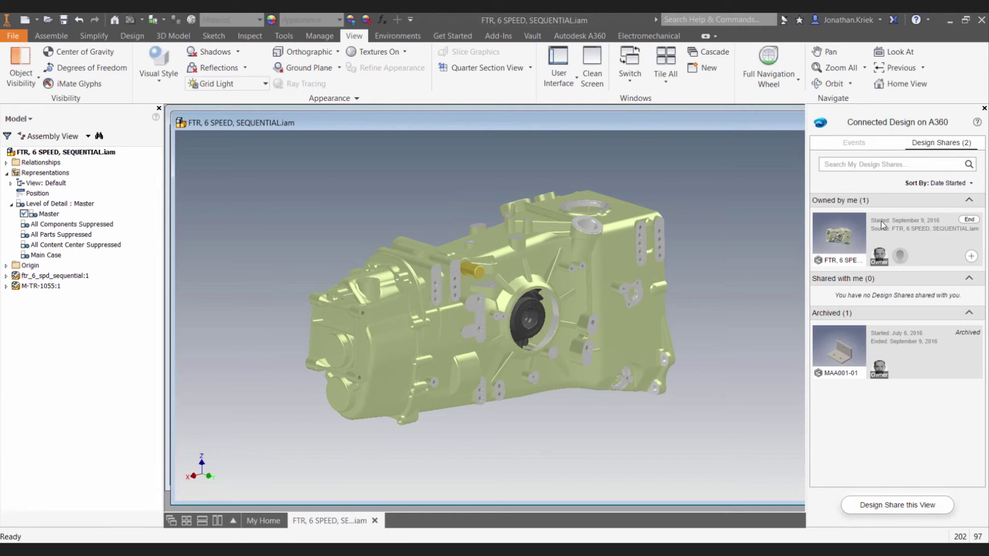
pyautogui.moveTo(922, 334)
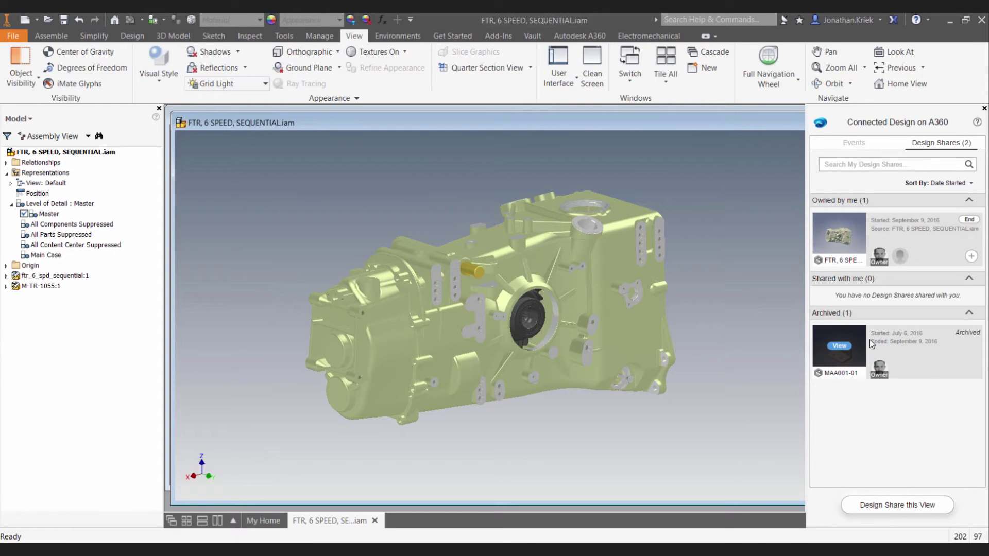
pyautogui.click(969, 314)
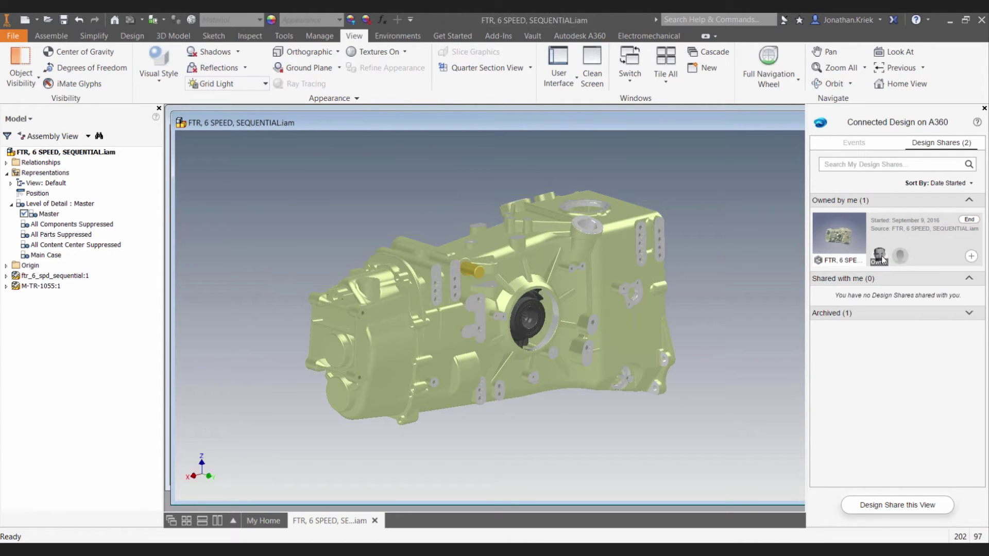
pyautogui.moveTo(882, 259)
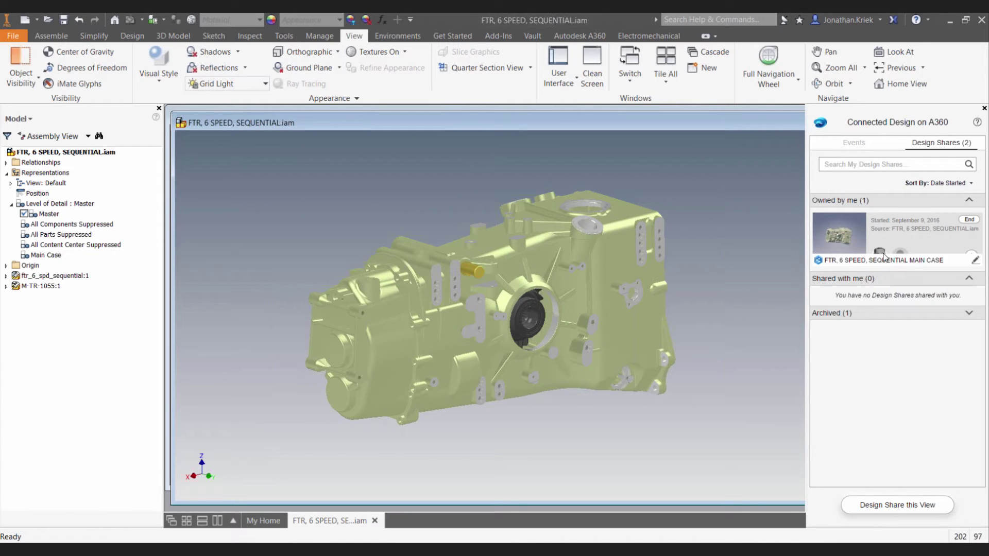
pyautogui.moveTo(843, 262)
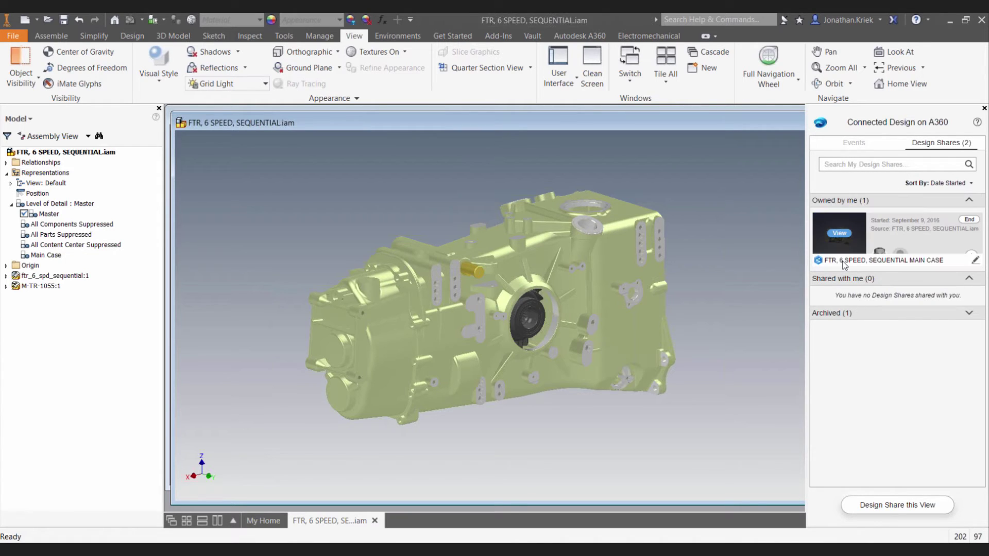
pyautogui.click(840, 234)
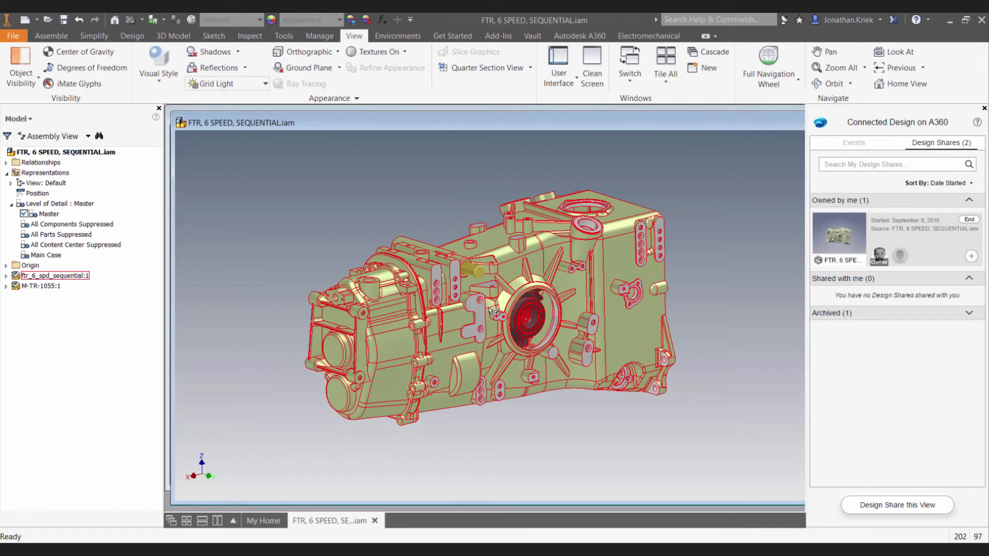
# - Begin a design share of the current view titled FTR, 6 SPEED, SEQUENTIAL and preview its 3D viewable
pyautogui.click(874, 505)
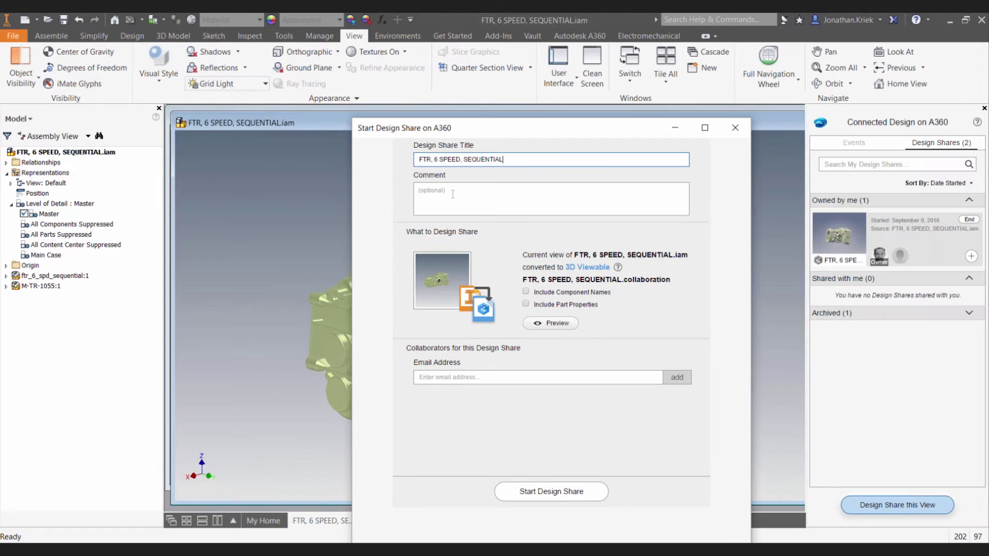
pyautogui.hotkey('ctrl', 'a')
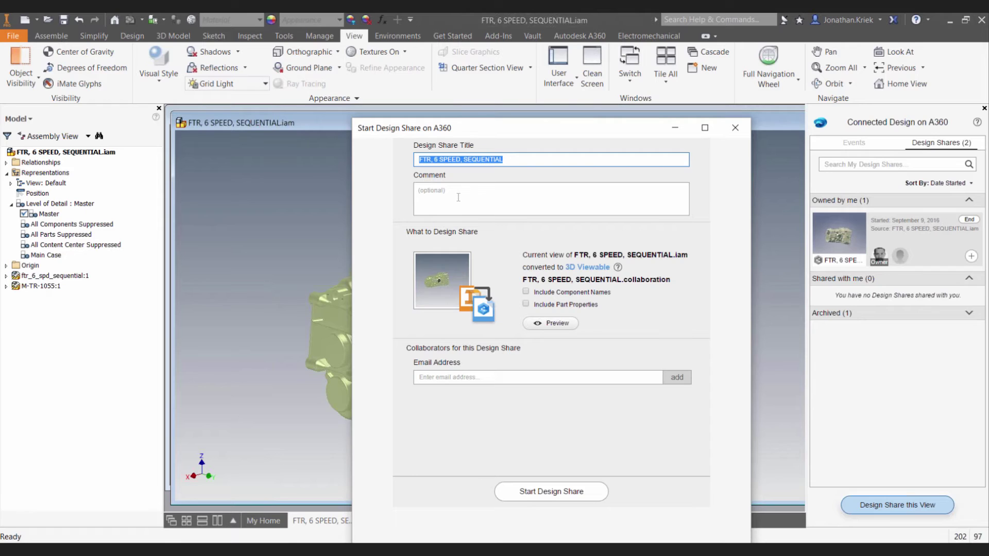
pyautogui.click(458, 195)
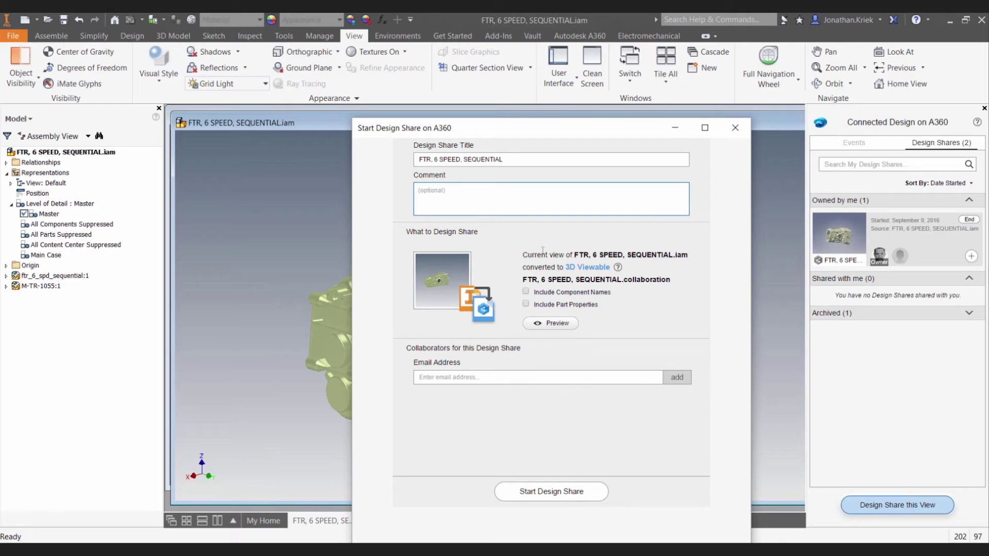
pyautogui.click(554, 324)
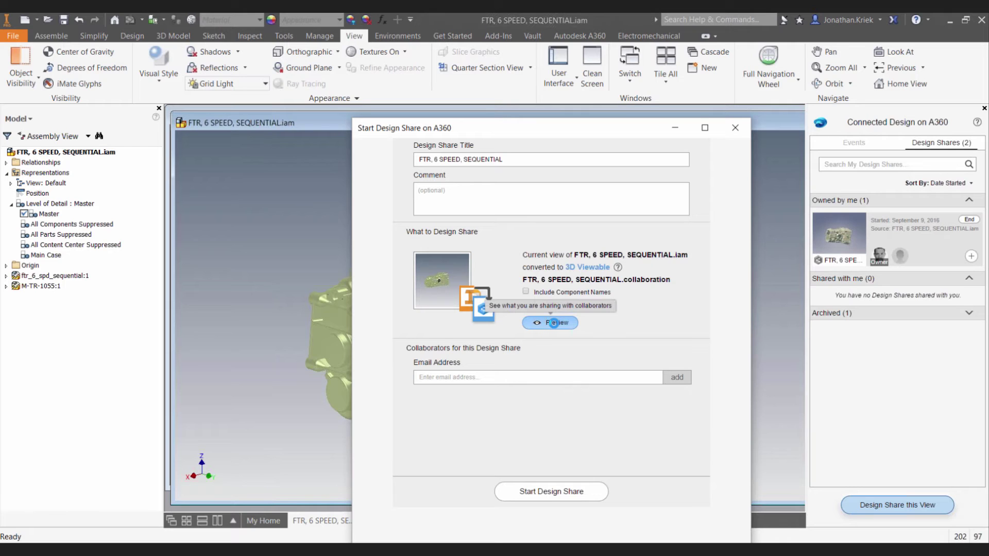
pyautogui.click(554, 323)
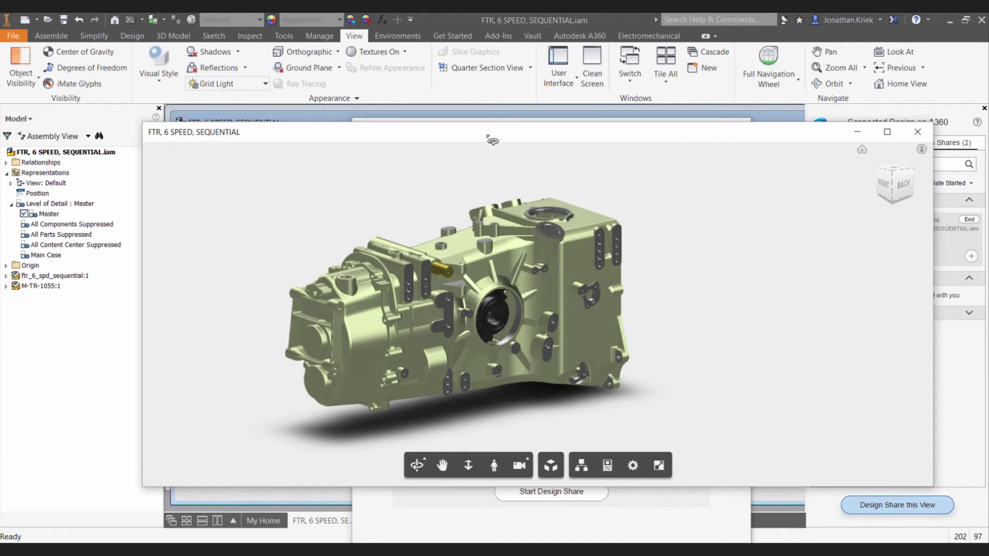
# - Explode the previewed gearbox partway and inspect the separated components from an angled view
pyautogui.moveTo(492, 140); pyautogui.dragTo(445, 379)
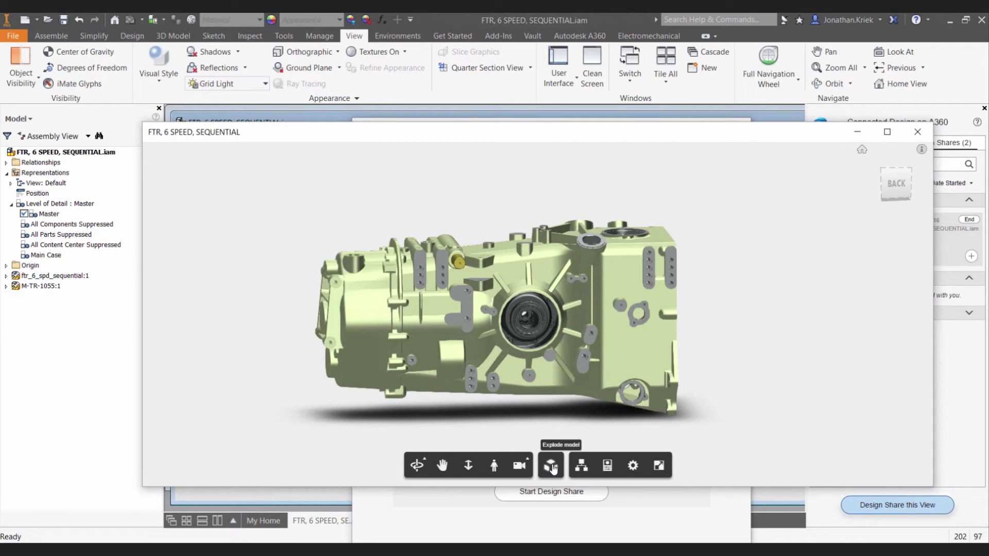
pyautogui.click(551, 466)
pyautogui.moveTo(552, 439)
pyautogui.mouseDown()
pyautogui.moveTo(618, 437)
pyautogui.moveTo(573, 441)
pyautogui.mouseUp()
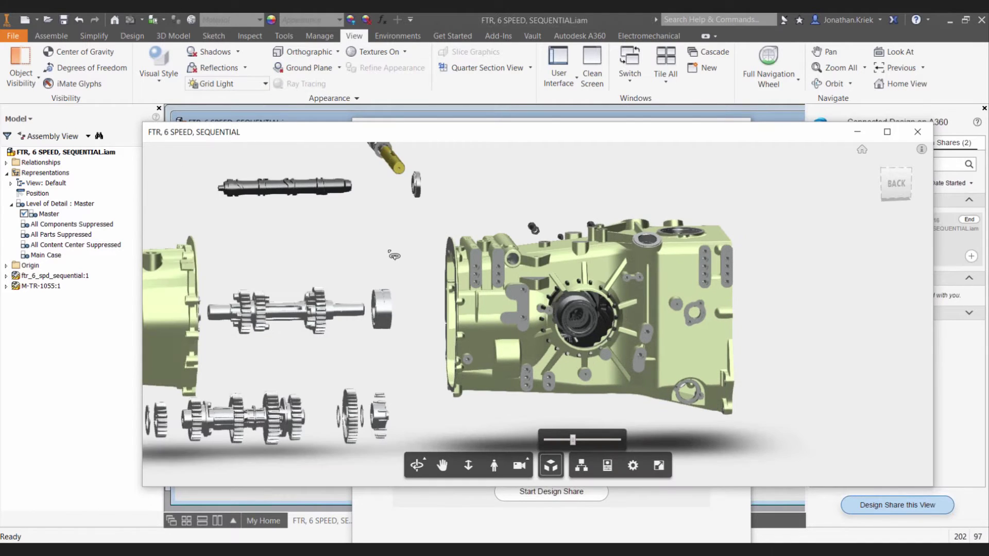
pyautogui.moveTo(394, 256); pyautogui.dragTo(548, 391)
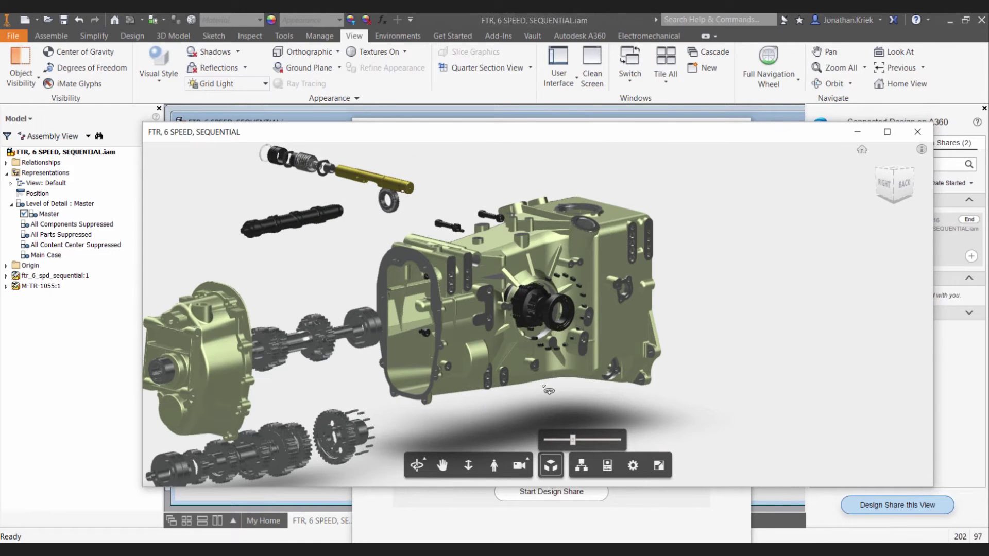
# - Examine the previewed model's component hierarchy by expanding nodes 1, 2:1, 3:1 and 85:1
pyautogui.click(581, 466)
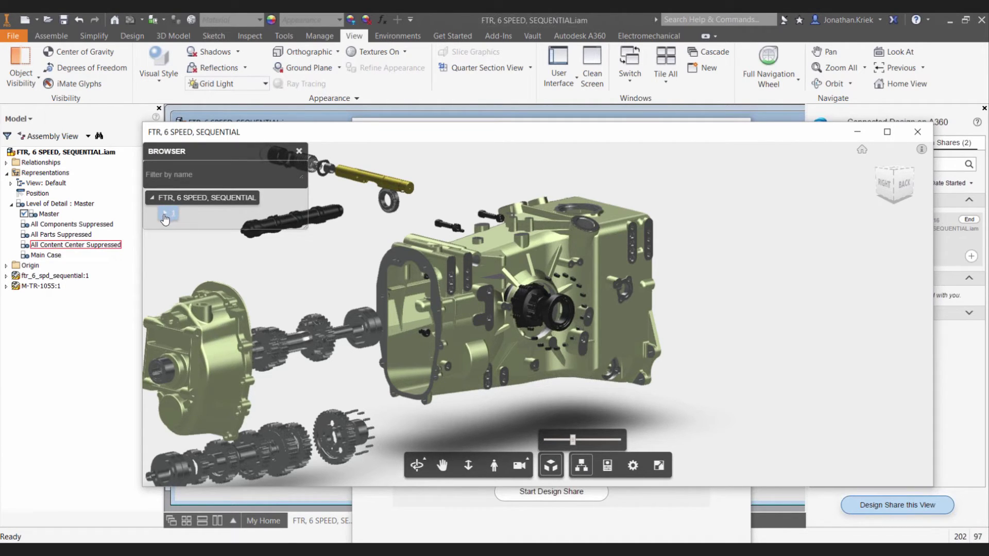
pyautogui.click(166, 215)
pyautogui.click(182, 228)
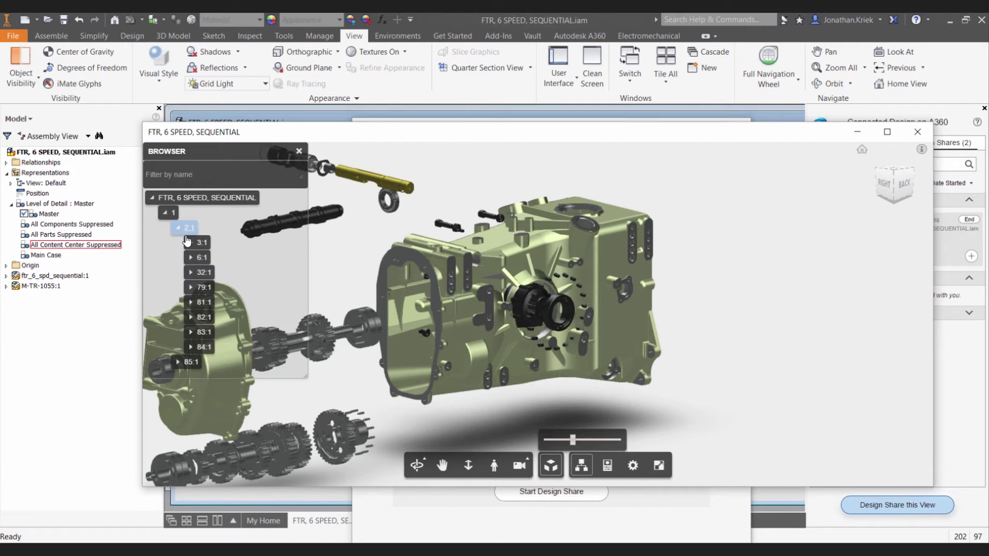
pyautogui.click(188, 242)
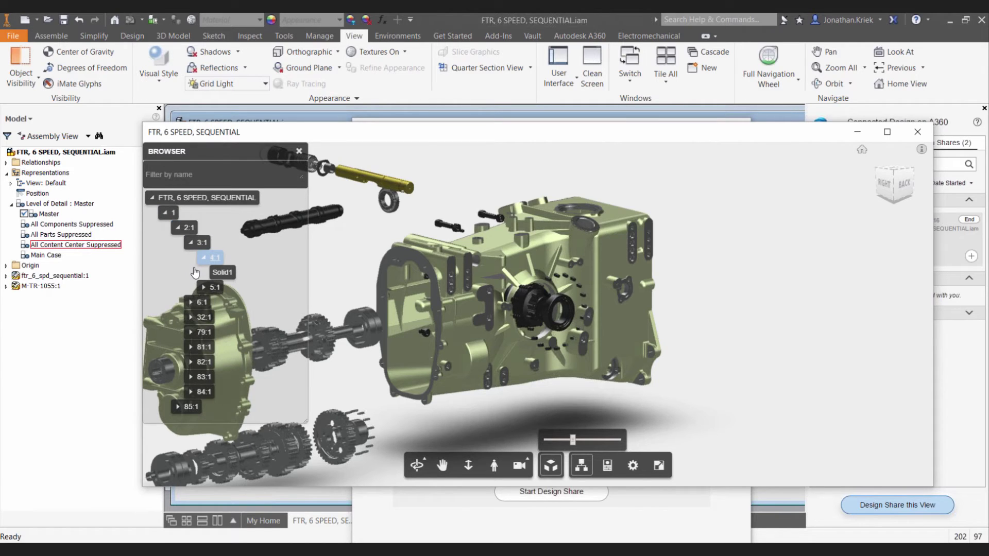
pyautogui.click(178, 407)
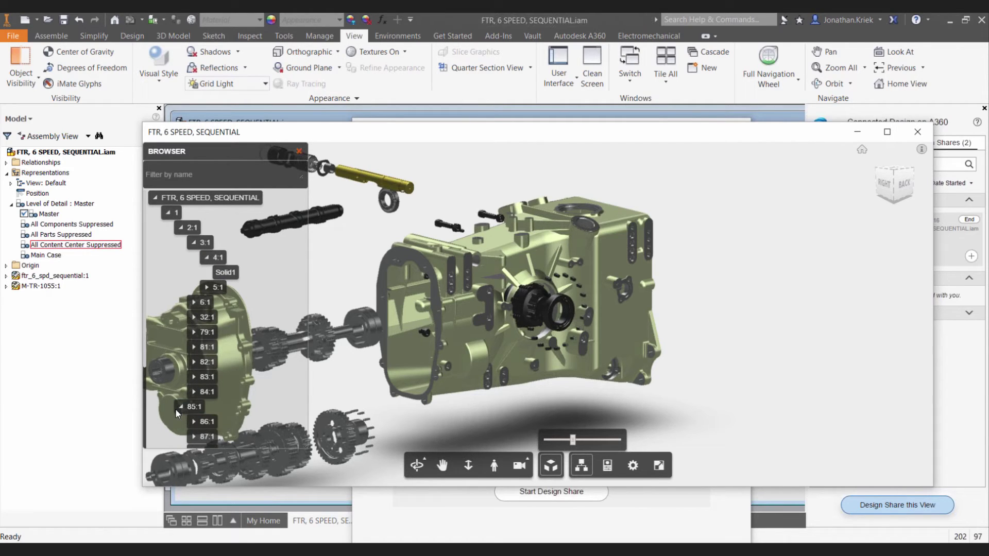
pyautogui.click(299, 151)
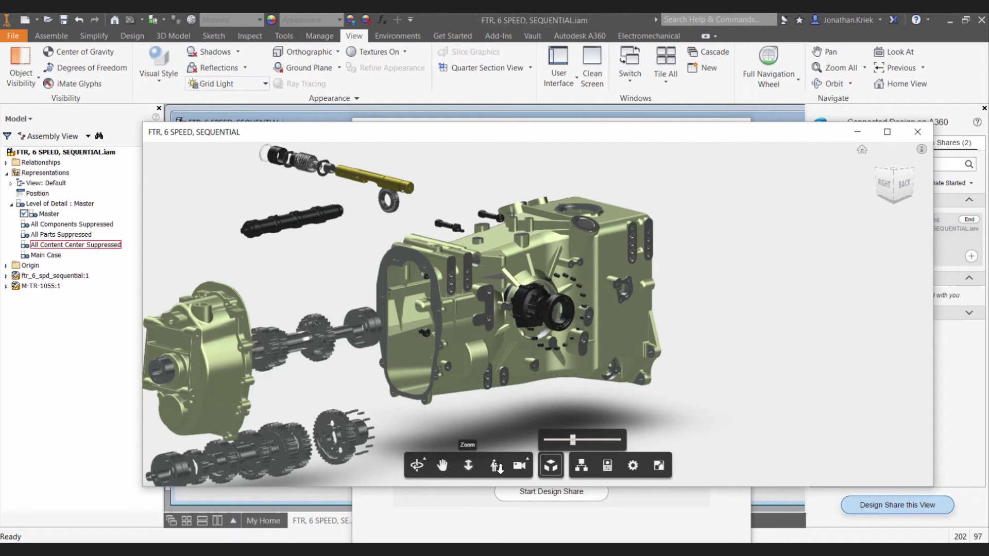
# - Inspect the exploded gearbox case up close and check the properties of the previewed model
pyautogui.click(468, 465)
pyautogui.moveTo(505, 357); pyautogui.dragTo(449, 384)
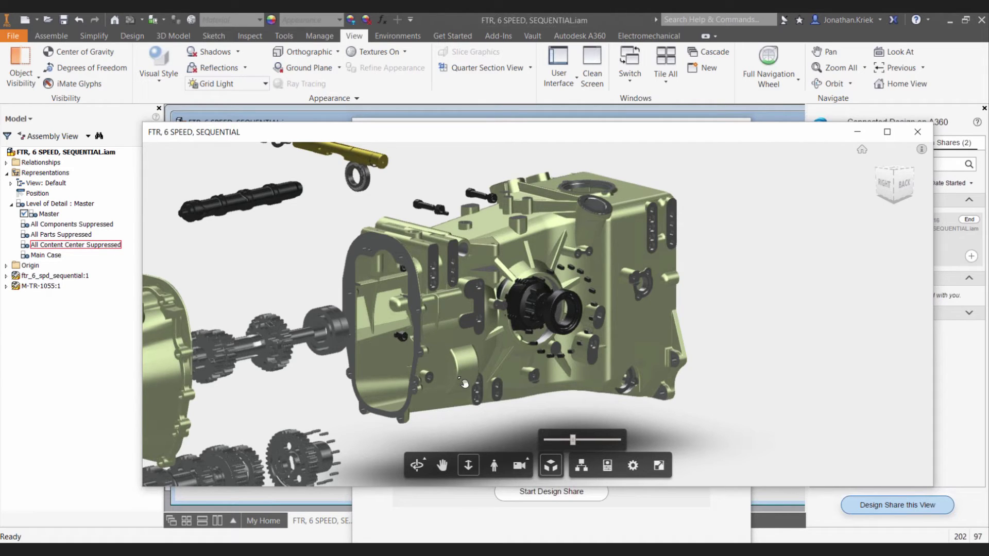
pyautogui.moveTo(464, 382); pyautogui.dragTo(510, 380, button='middle')
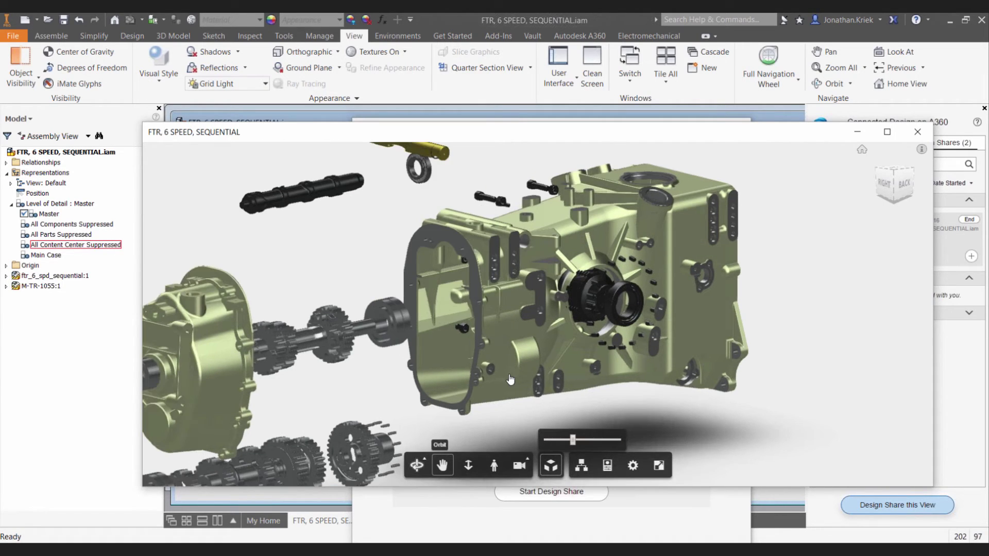
pyautogui.click(608, 466)
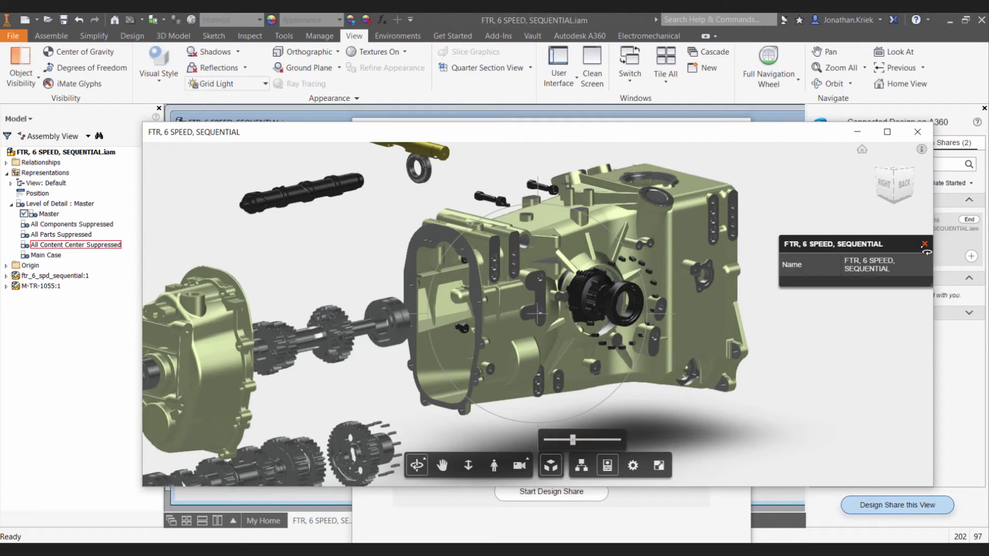
pyautogui.click(924, 244)
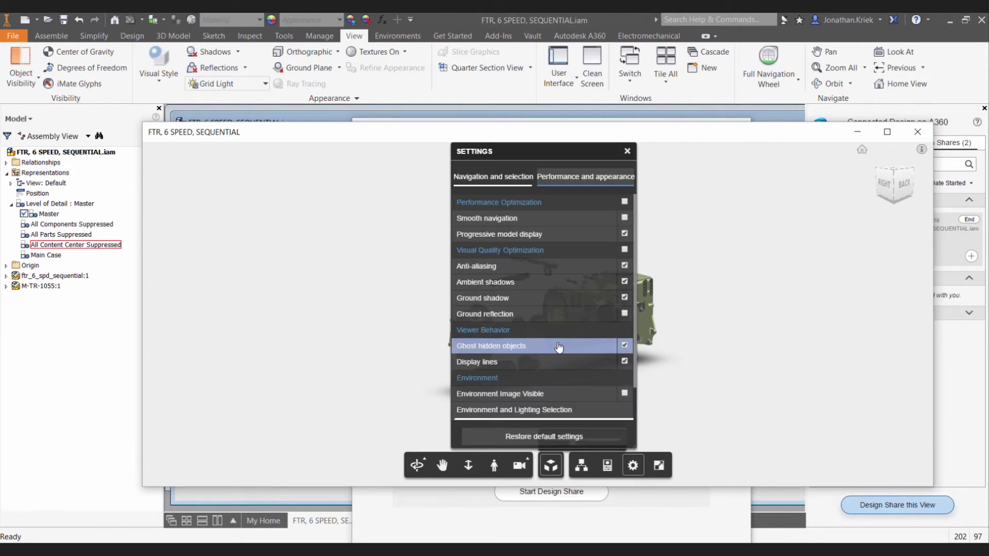
# - Review the viewer's performance and appearance settings and close the preview to return to the design share setup
pyautogui.click(547, 238)
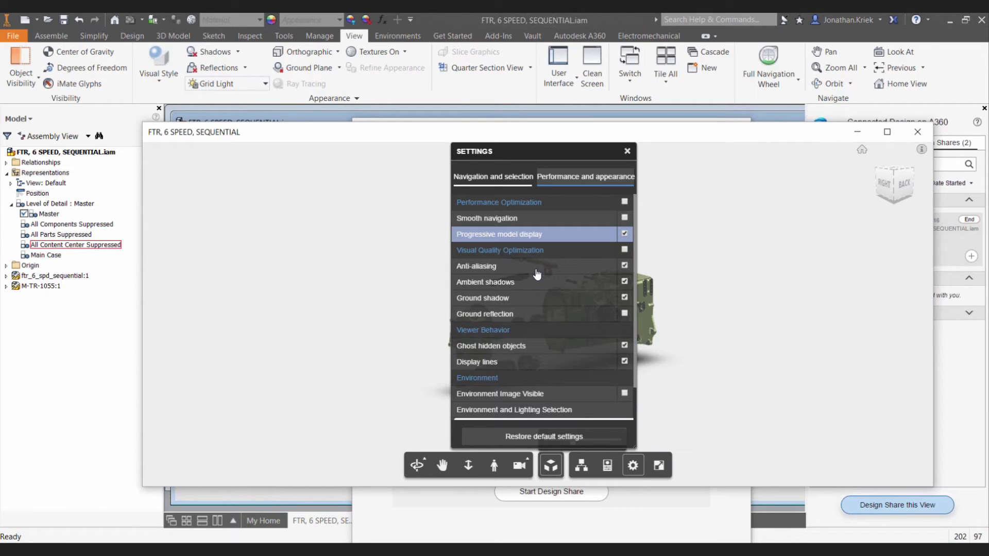
pyautogui.click(537, 271)
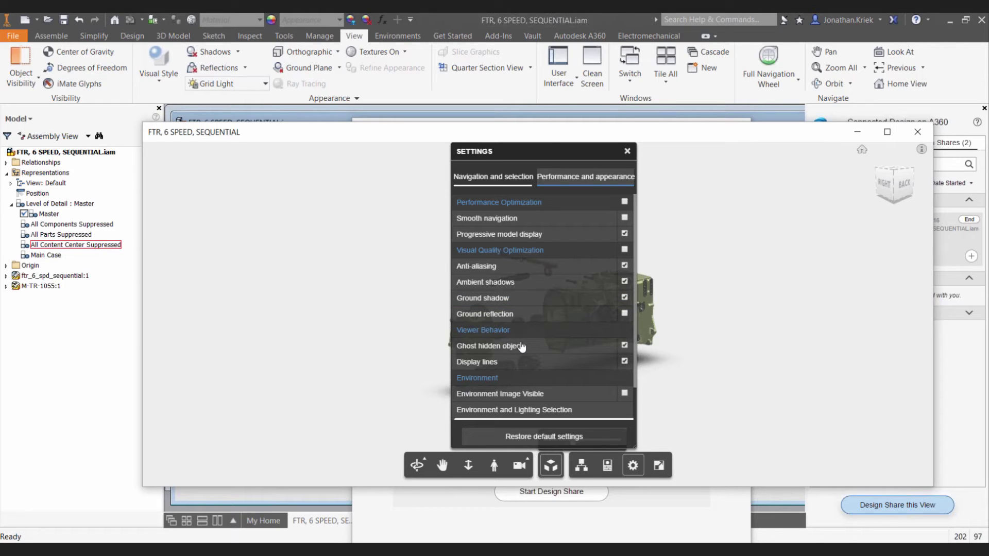
pyautogui.scroll(-1, 521, 347)
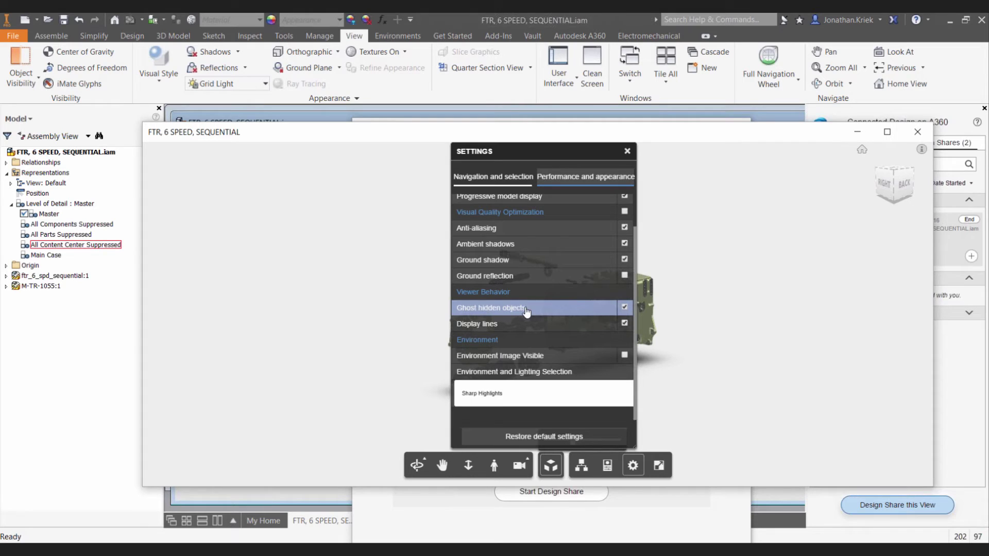
pyautogui.scroll(1, 526, 309)
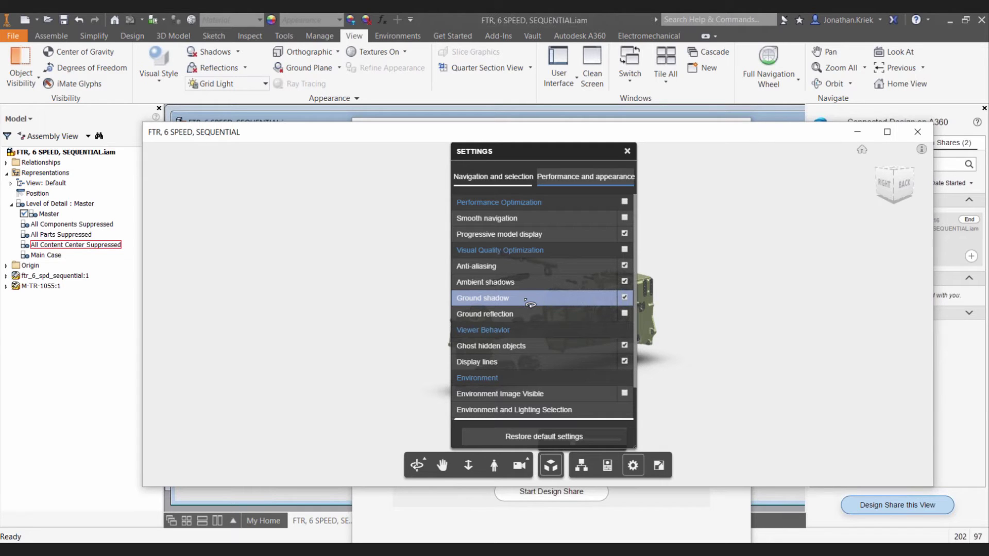
pyautogui.click(628, 152)
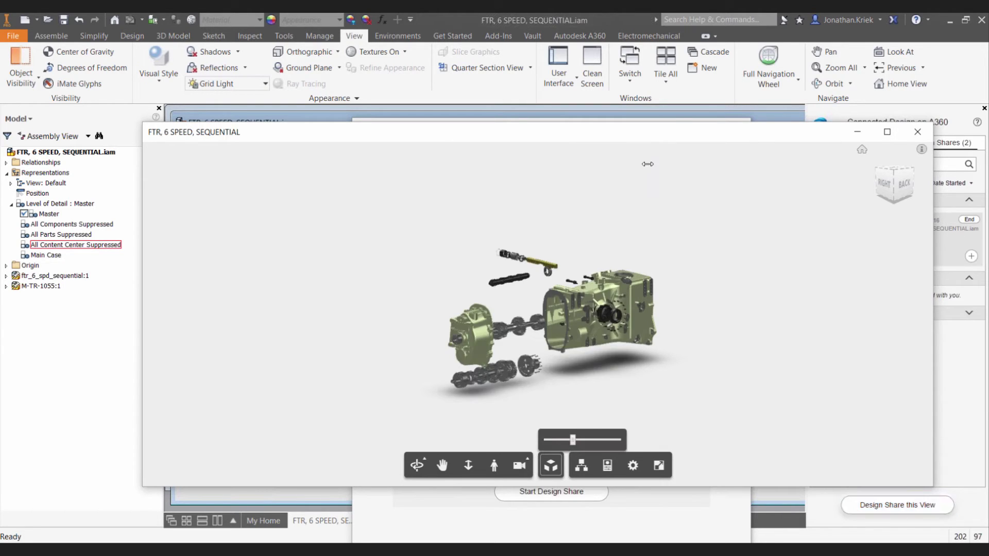
pyautogui.click(917, 132)
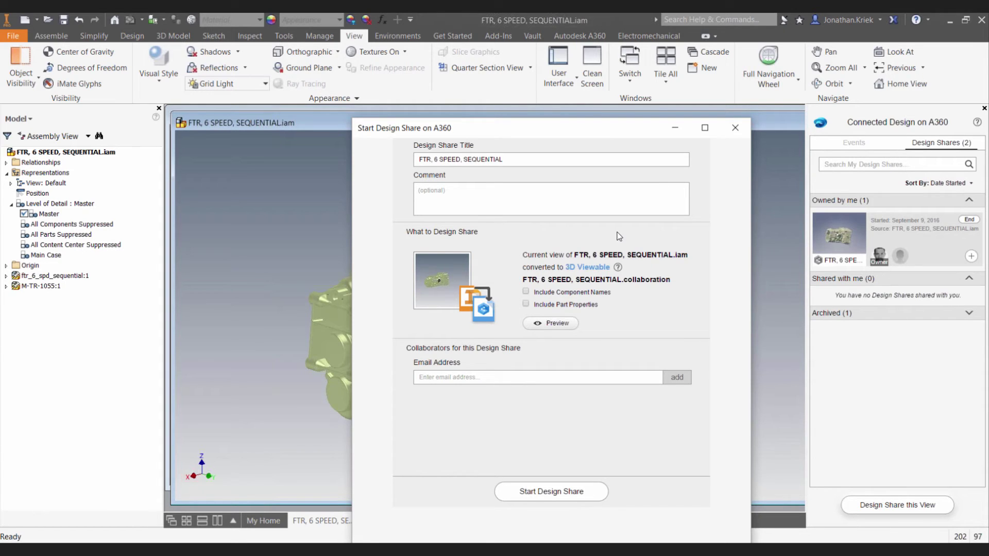
# - Close the design share setup and activate the Main Case level of detail of the assembly
pyautogui.click(735, 128)
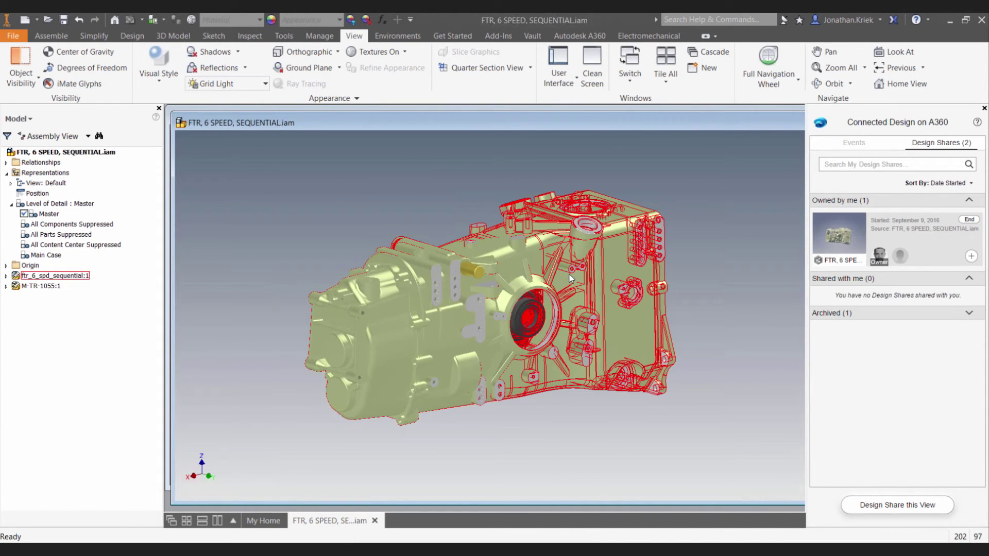
pyautogui.doubleClick(47, 256)
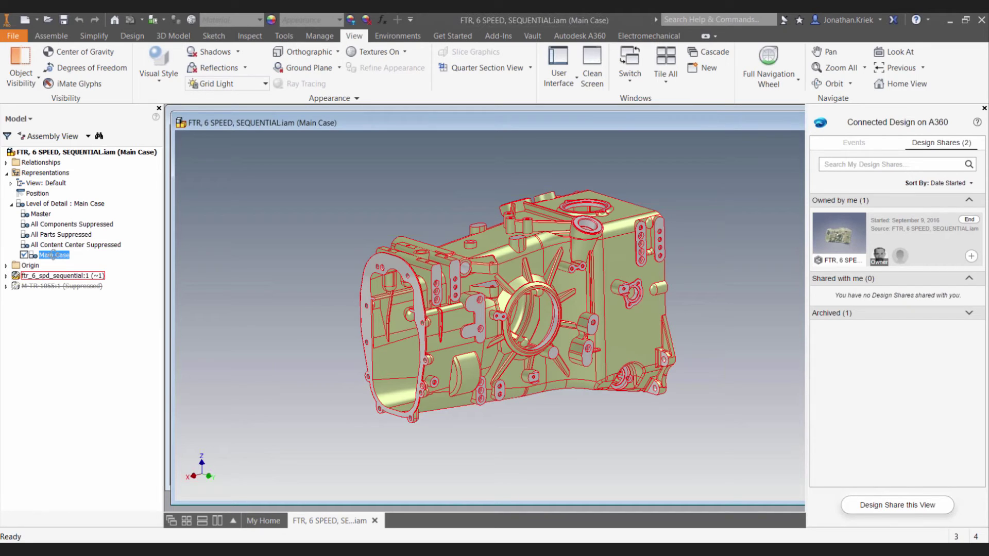
pyautogui.keyDown('shift'); pyautogui.moveTo(507, 342); pyautogui.dragTo(441, 328, button='middle'); pyautogui.keyUp('shift')
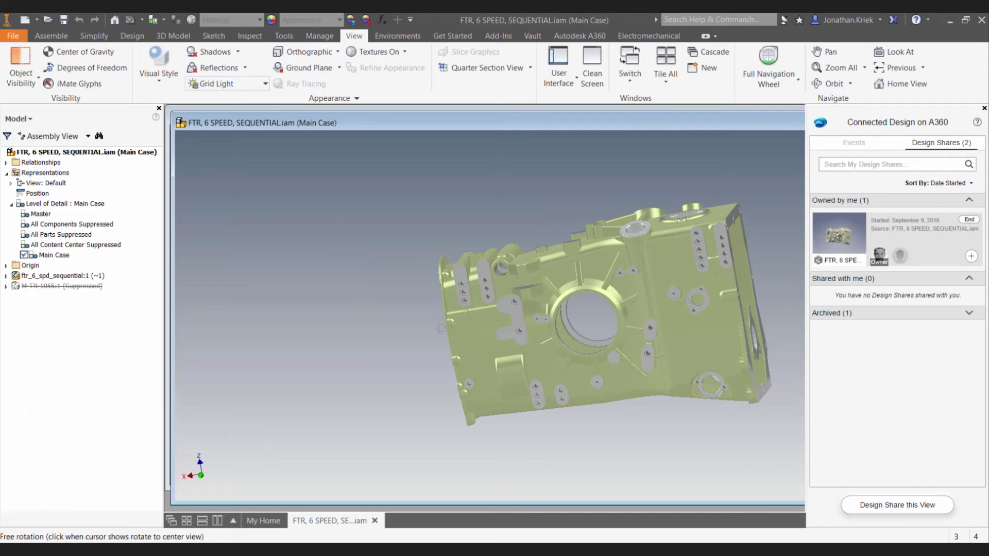
pyautogui.keyDown('shift'); pyautogui.moveTo(442, 328); pyautogui.dragTo(445, 332, button='middle'); pyautogui.keyUp('shift')
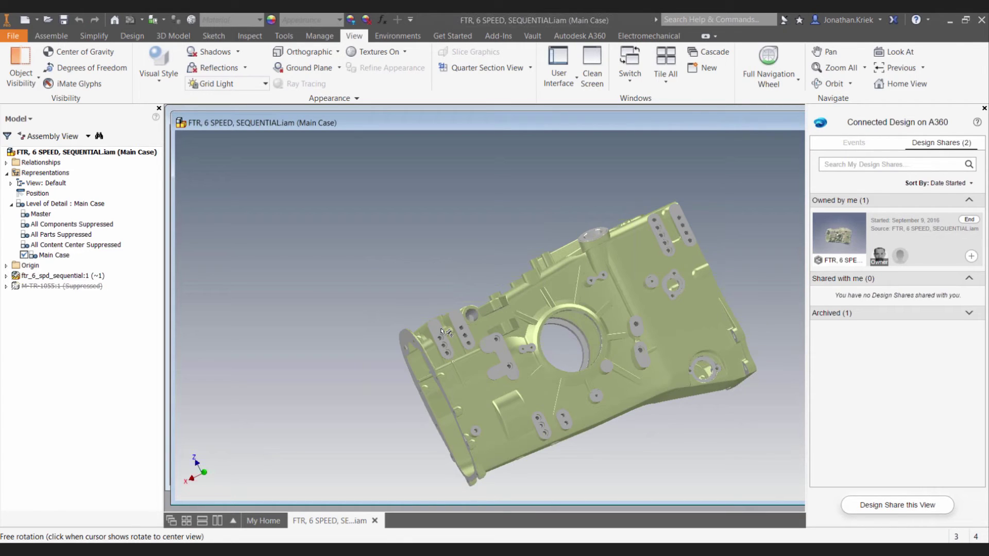
pyautogui.keyDown('shift'); pyautogui.moveTo(441, 330); pyautogui.dragTo(441, 329, button='middle'); pyautogui.keyUp('shift')
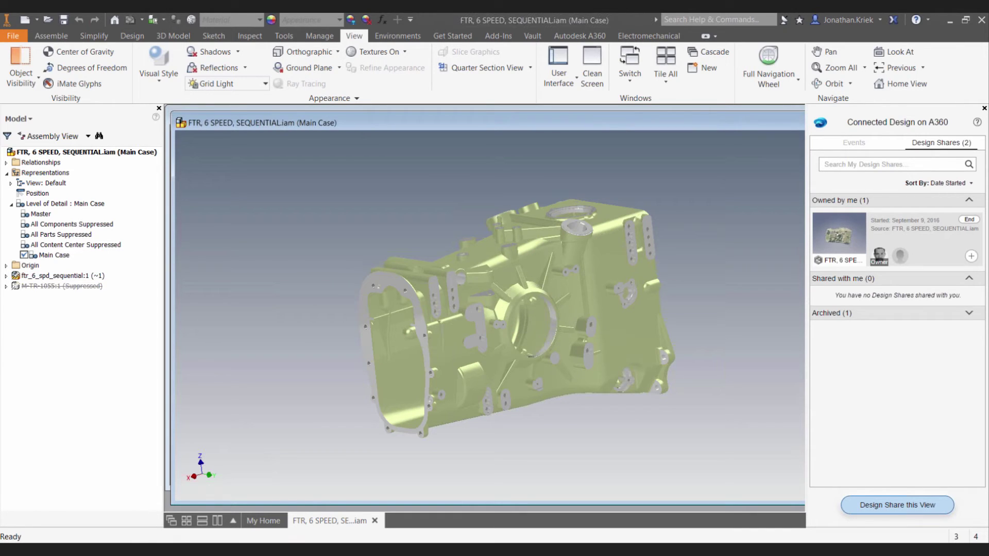
# - Start a design share of the Main Case view without collaborators and open the new share in the viewer
pyautogui.click(896, 504)
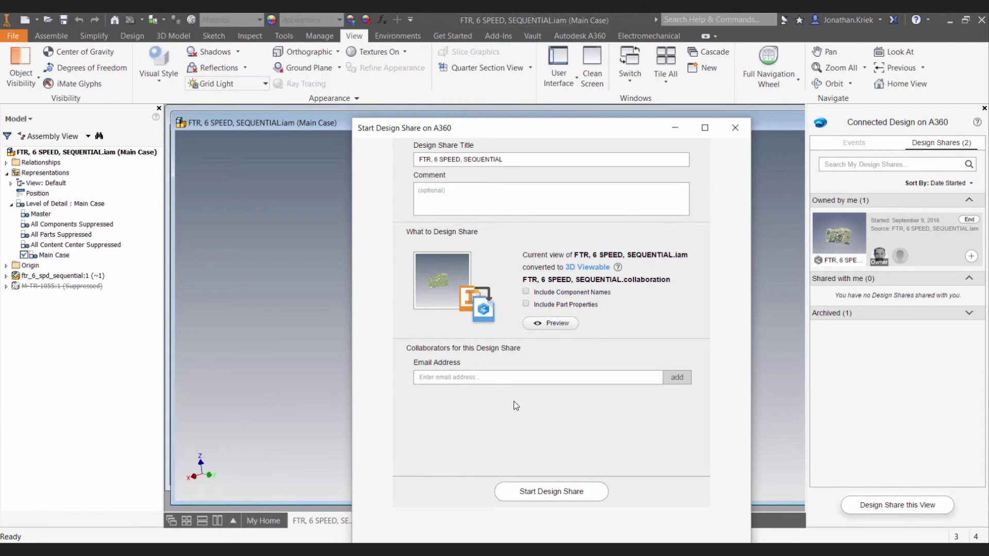
pyautogui.click(520, 379)
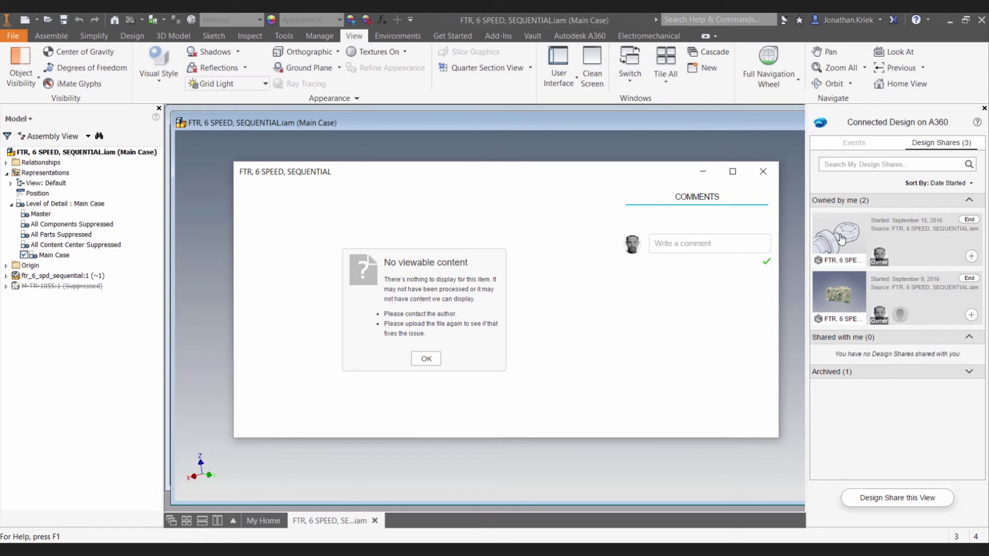
pyautogui.click(426, 357)
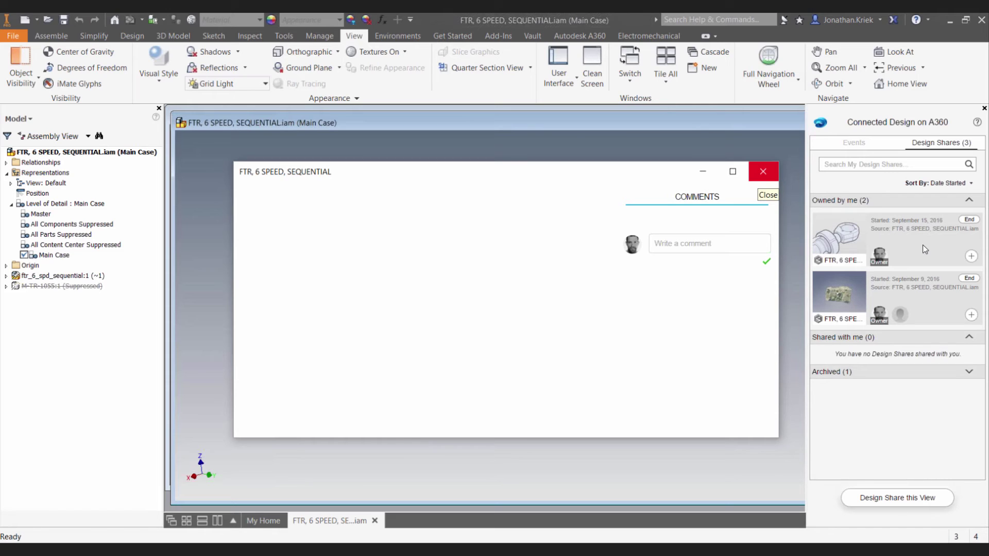
# - Add two collaborators by their e-mail addresses to the September 15, 2016 design share and save the changes
pyautogui.click(972, 257)
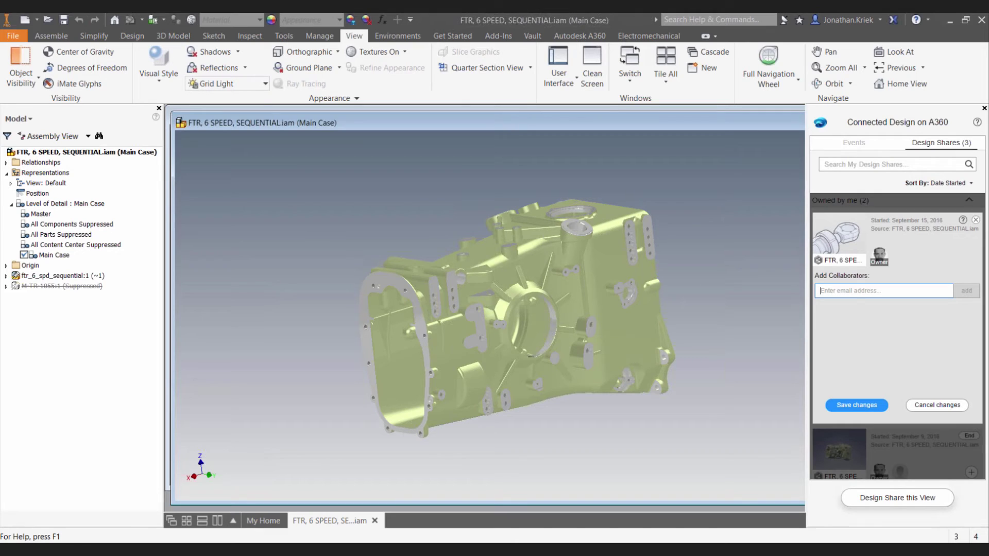
pyautogui.click(857, 297)
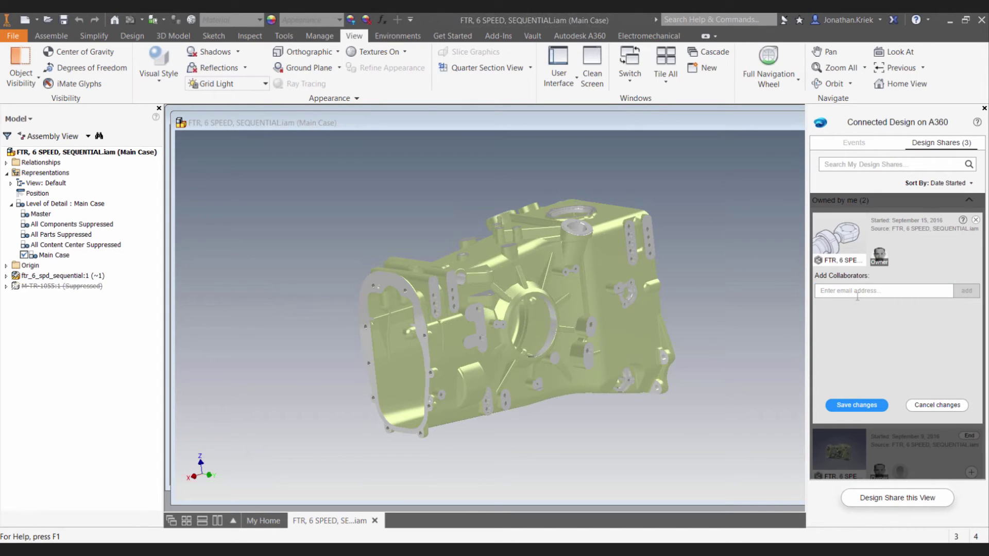
pyautogui.hotkey('ctrl', 'v')
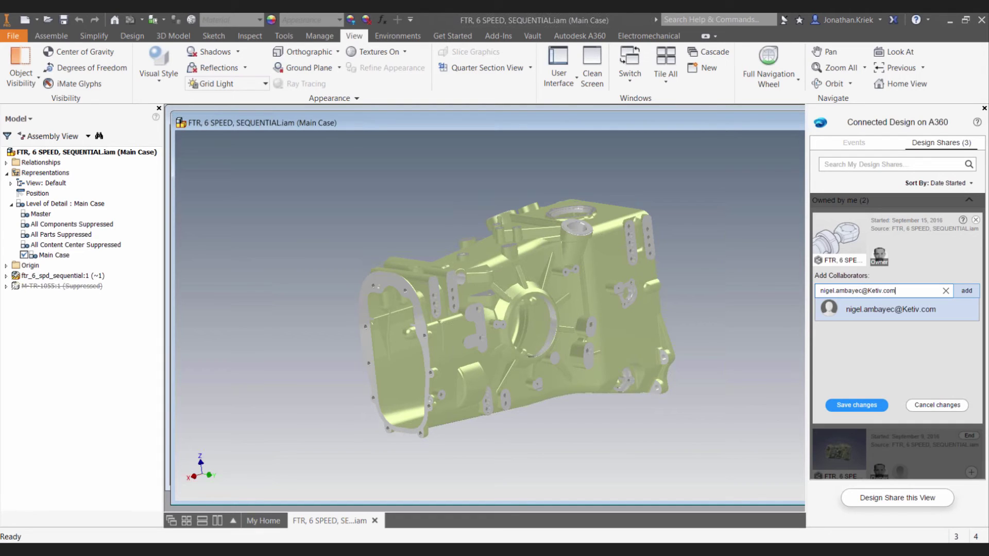
pyautogui.click(891, 310)
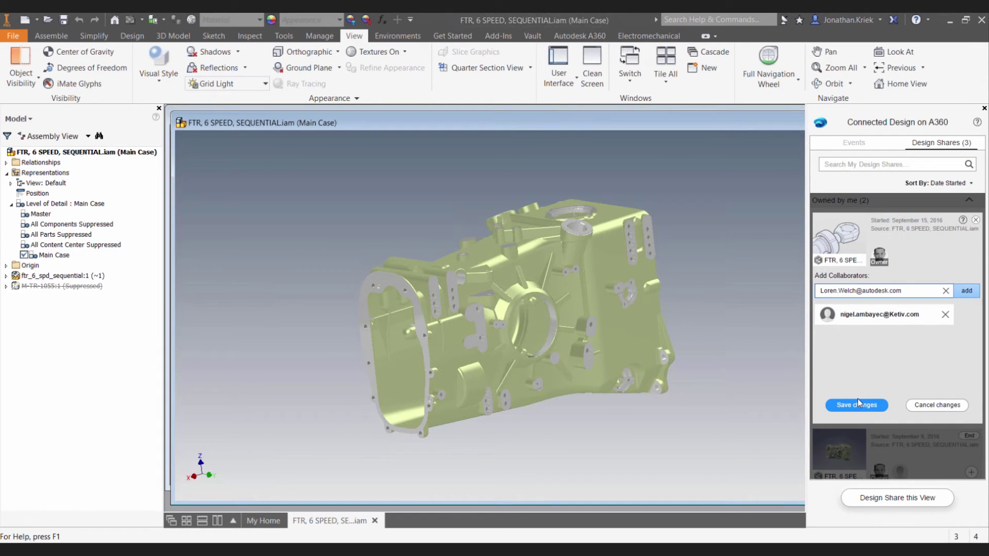
pyautogui.press('Return')
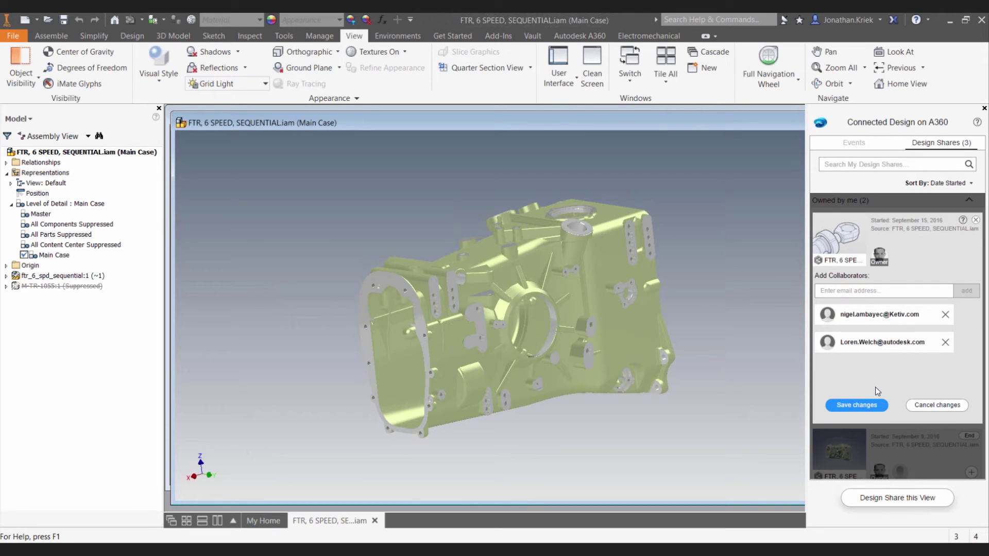
pyautogui.click(871, 405)
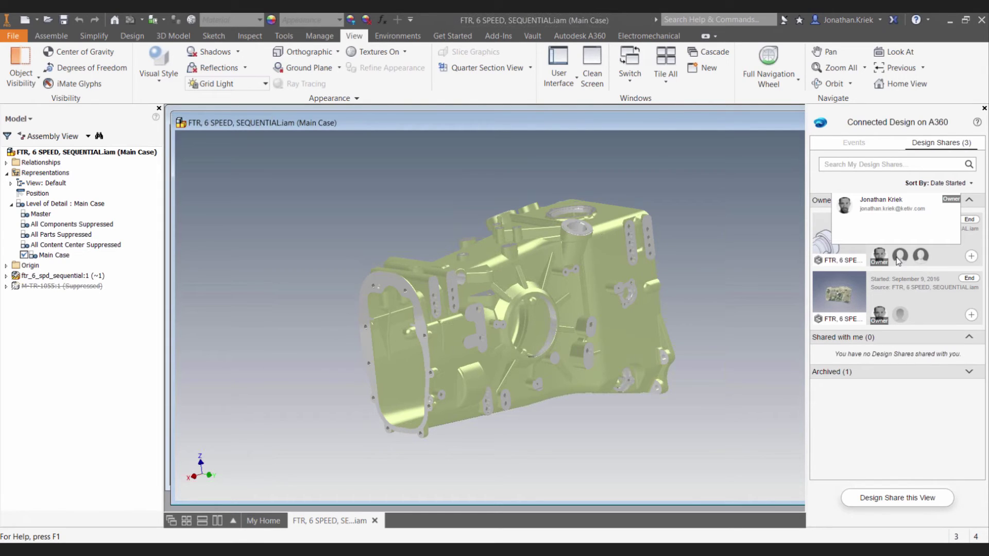
pyautogui.moveTo(899, 258)
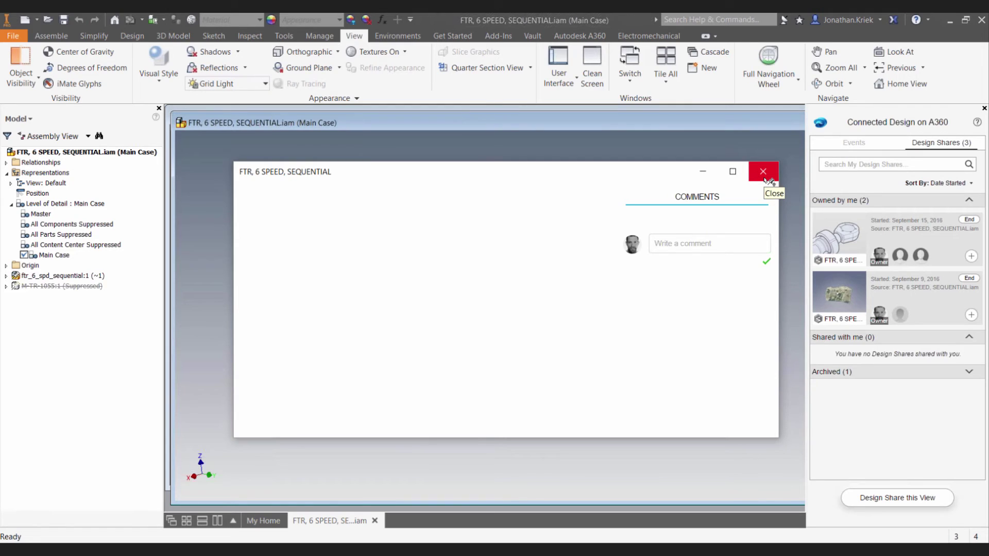
# - Close the share viewer, switch to A360 Drive in Chrome and open FTR, 6 SPEED, SEQUENTIAL.collaboration from the Inventor Design Shares folder
pyautogui.click(765, 175)
pyautogui.click(538, 551)
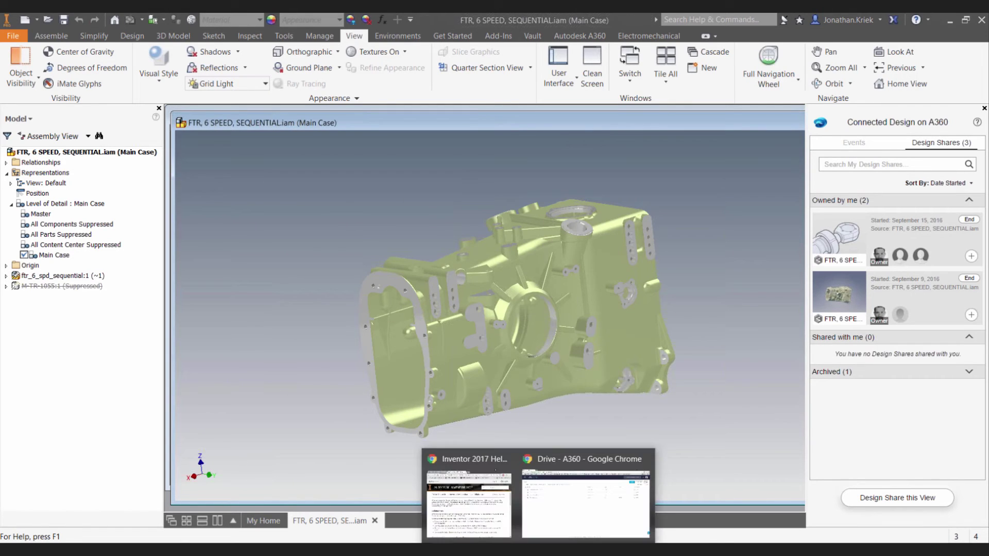
pyautogui.click(561, 526)
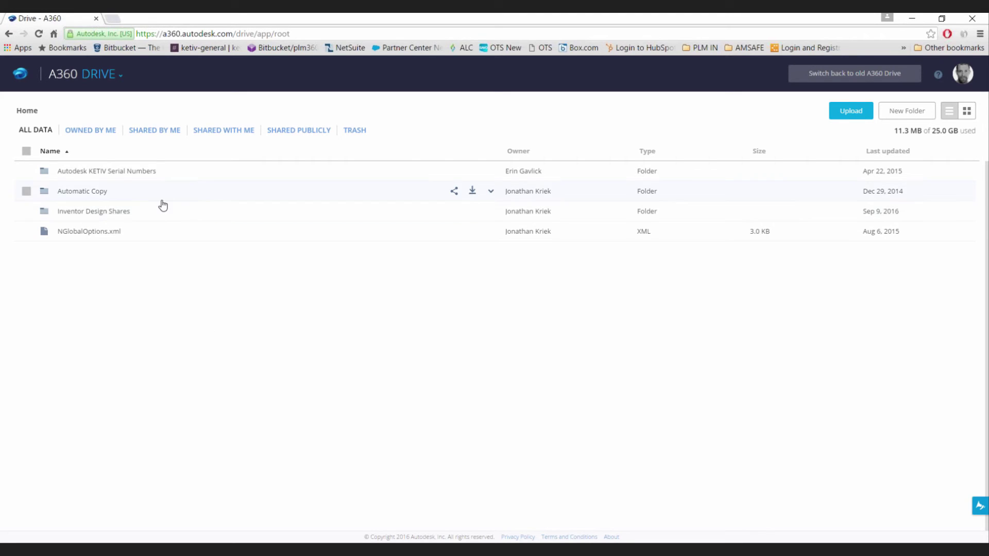
pyautogui.click(126, 212)
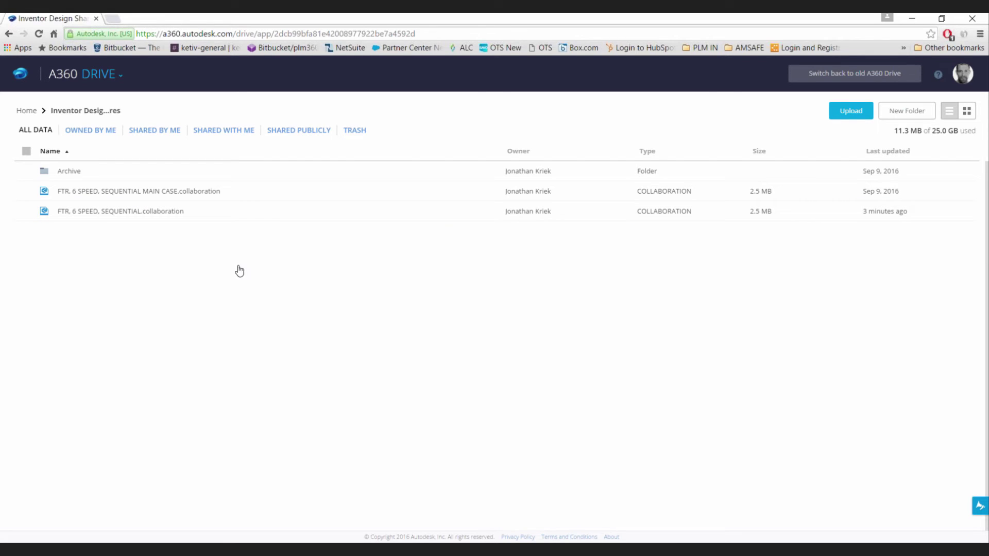
pyautogui.click(145, 213)
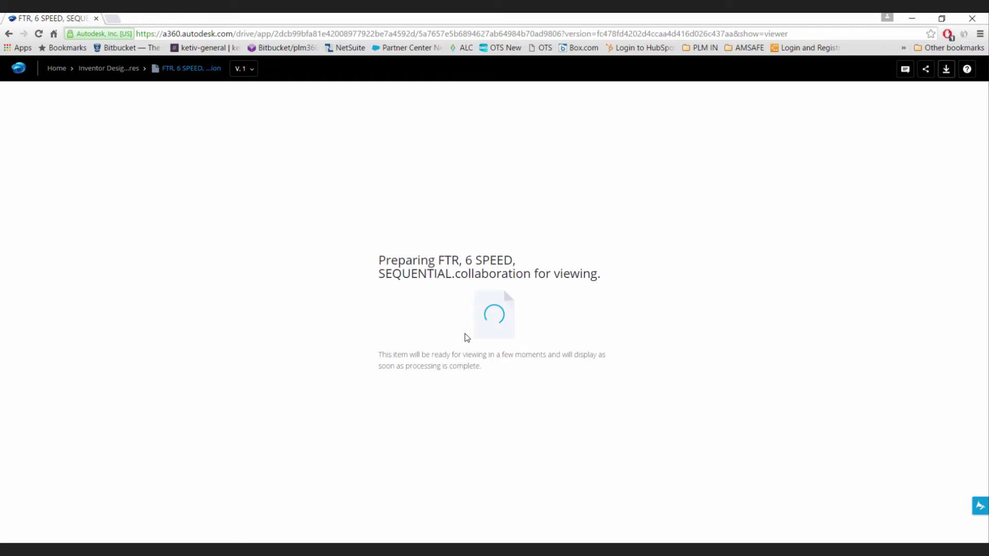
# - Inspect the shared main case from several angles and review the file's activity log and comments
pyautogui.click(905, 70)
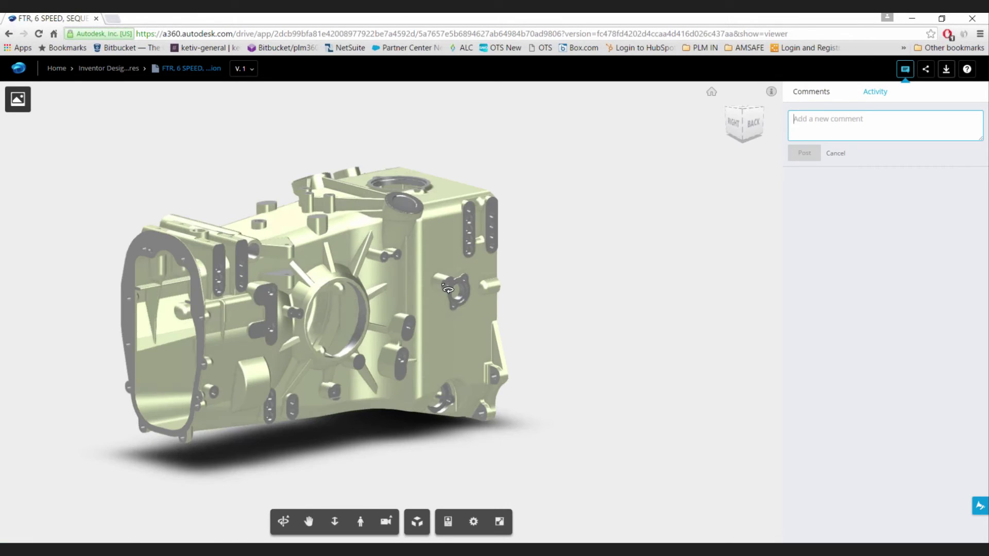
pyautogui.moveTo(447, 290); pyautogui.dragTo(215, 327)
pyautogui.click(417, 521)
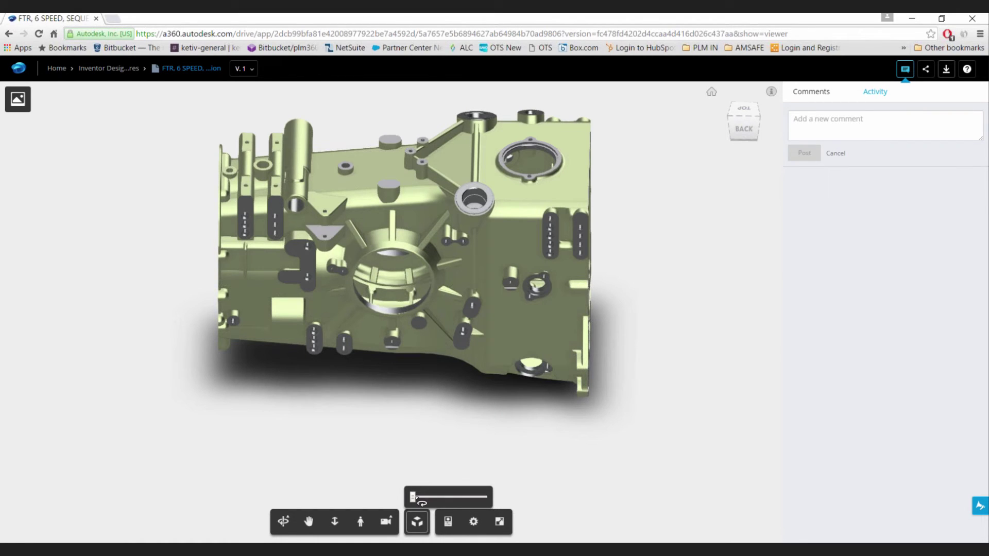
pyautogui.moveTo(446, 276); pyautogui.dragTo(545, 288)
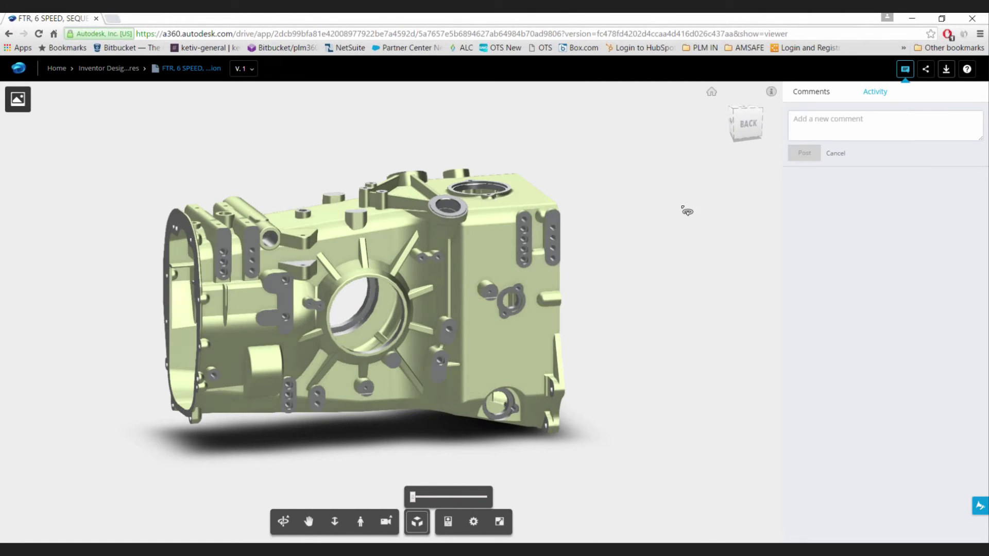
pyautogui.click(866, 96)
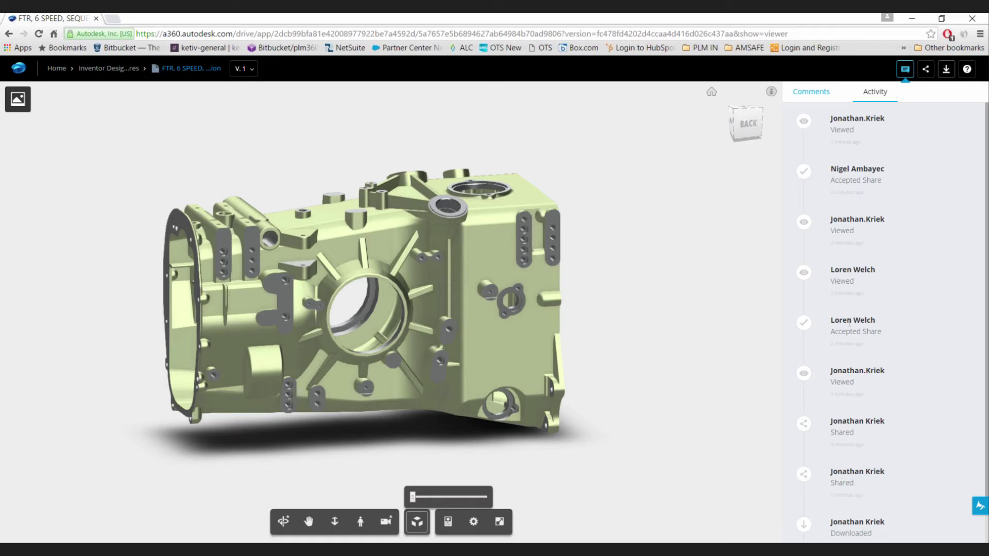
pyautogui.click(813, 99)
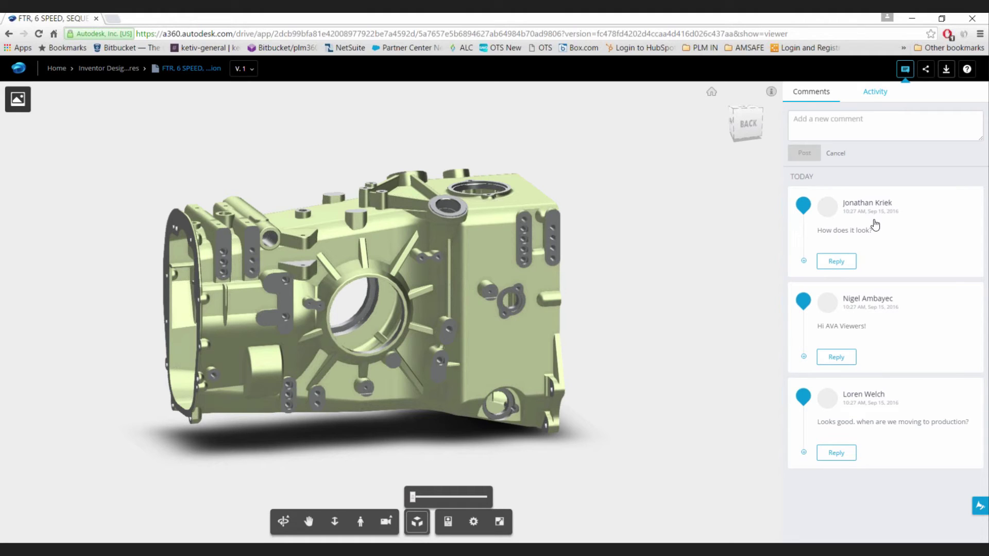
# - Post the reply "Soon TM" to the comment asking about moving to production
pyautogui.click(831, 262)
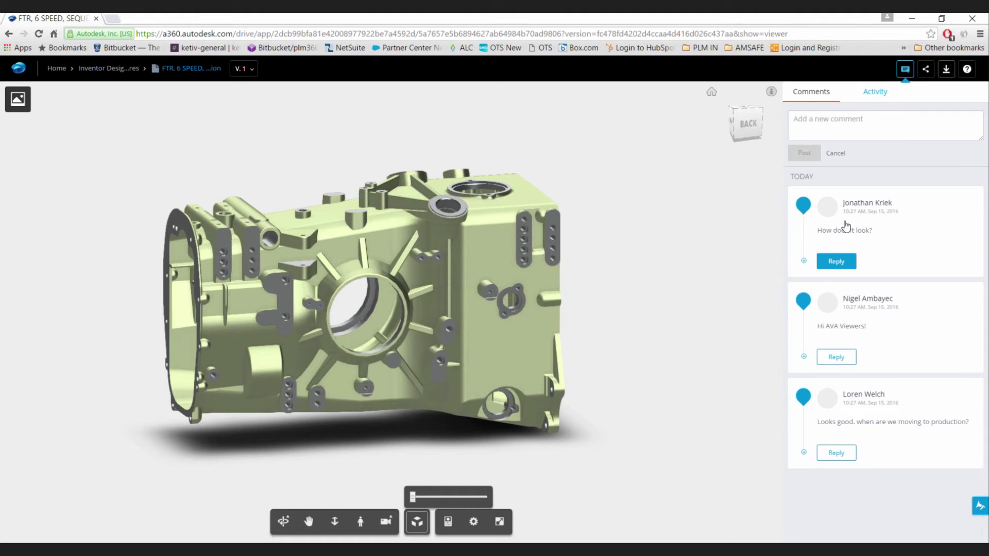
pyautogui.click(836, 264)
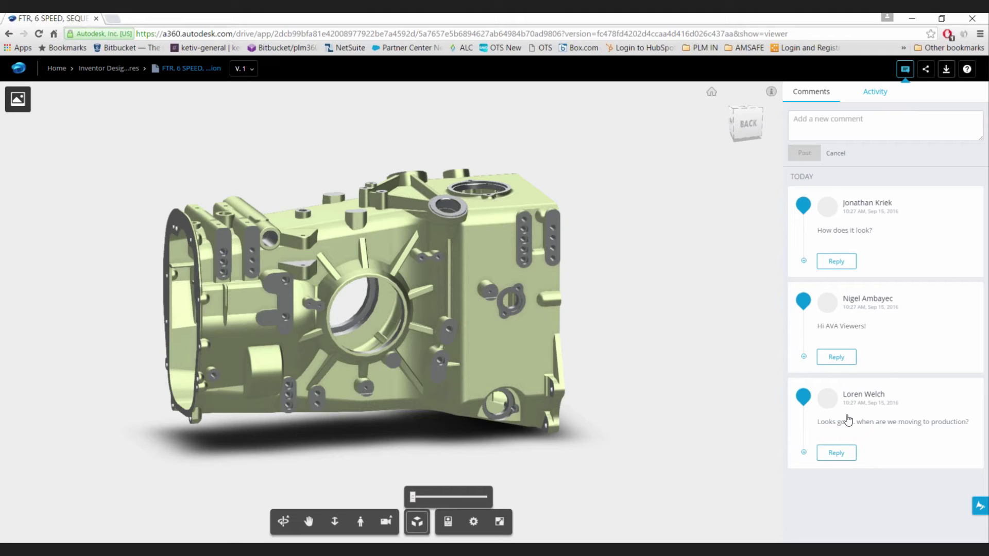
pyautogui.click(836, 453)
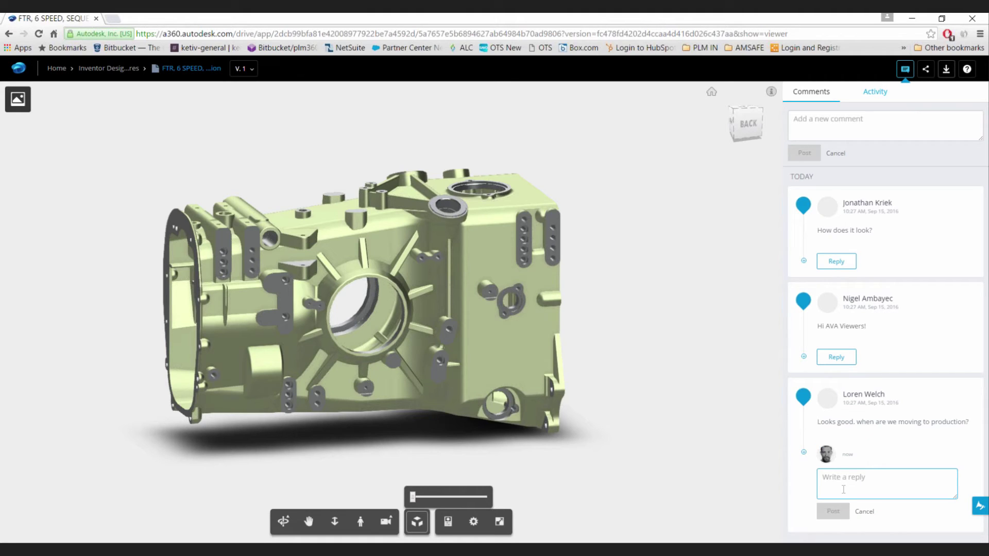
pyautogui.write('Sooo')
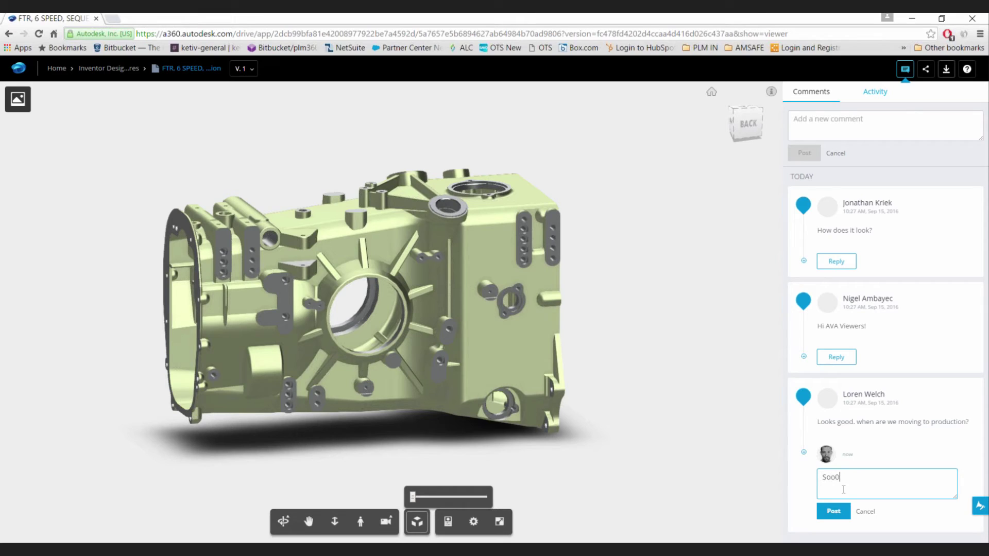
pyautogui.write(' TM')
pyautogui.click(833, 511)
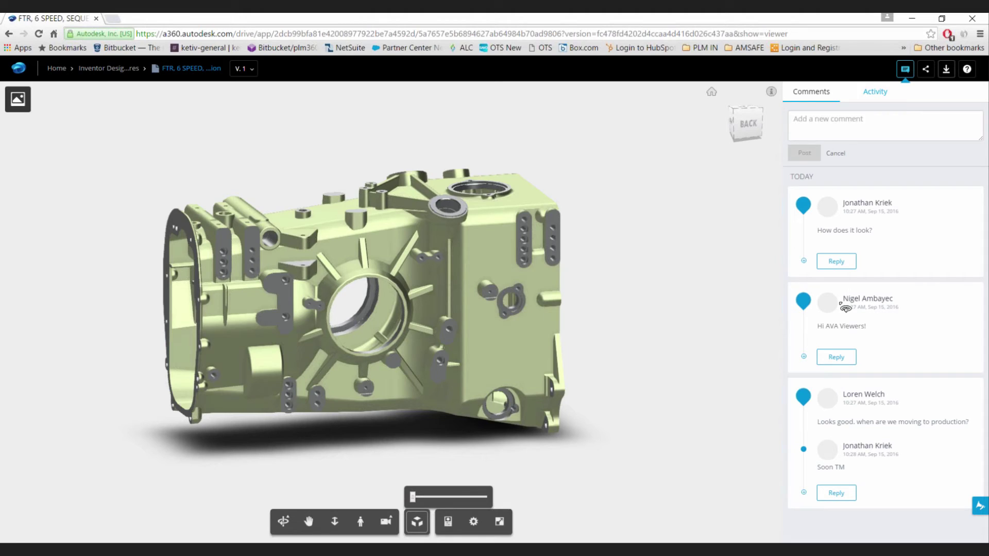
# - Return to Inventor, check the design share events and inspect the September 15, 2016 share's model and comments in the viewer
pyautogui.moveTo(351, 316); pyautogui.dragTo(398, 319)
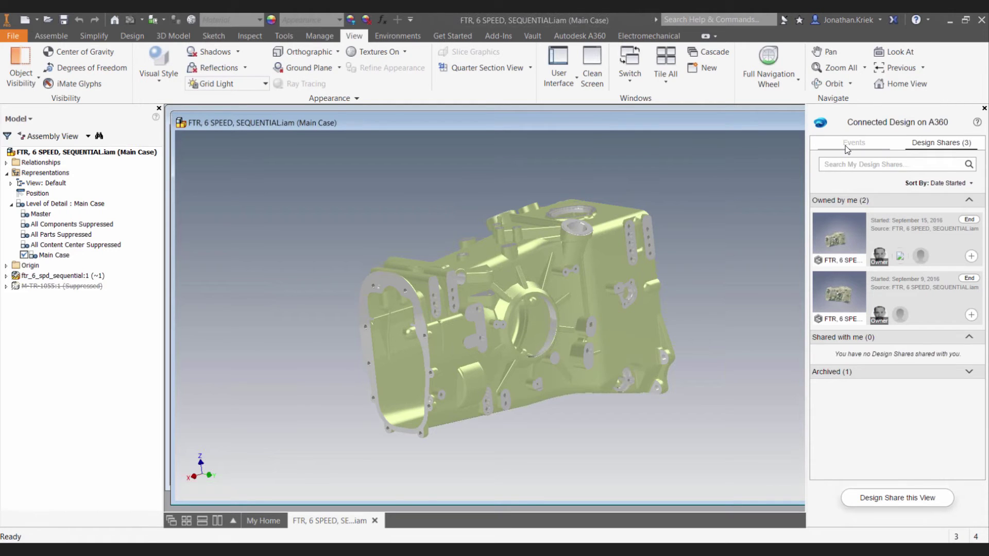
pyautogui.click(846, 149)
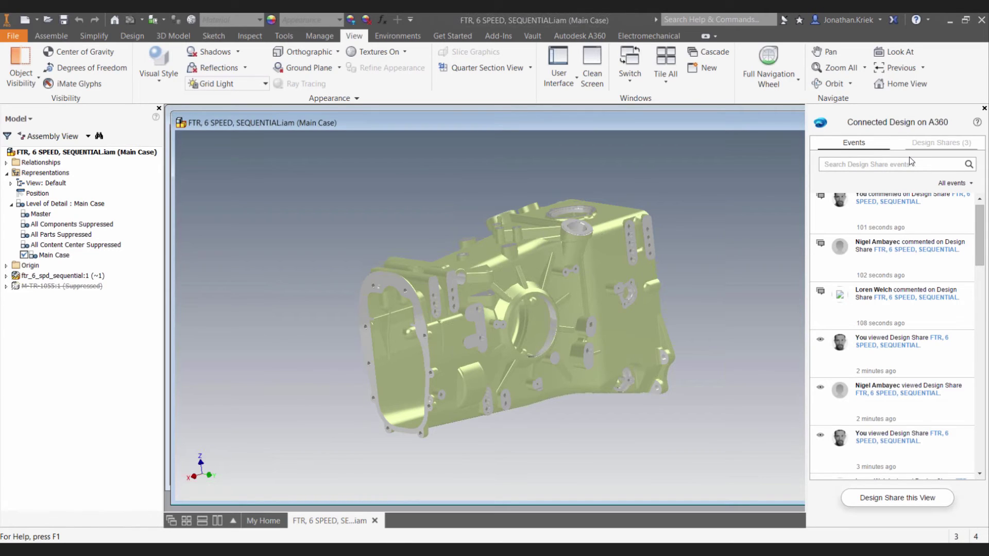
pyautogui.click(922, 145)
pyautogui.click(848, 235)
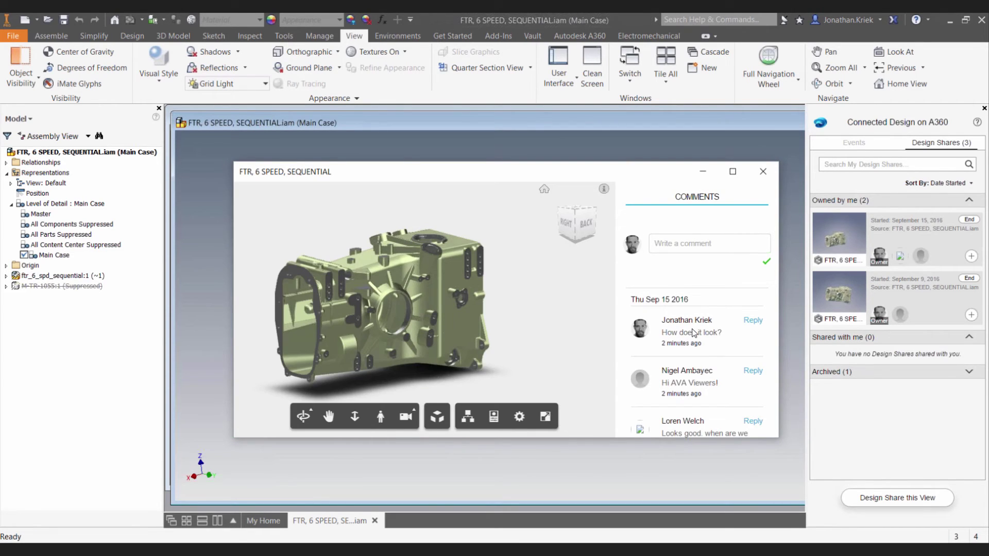
pyautogui.moveTo(487, 382); pyautogui.dragTo(442, 354)
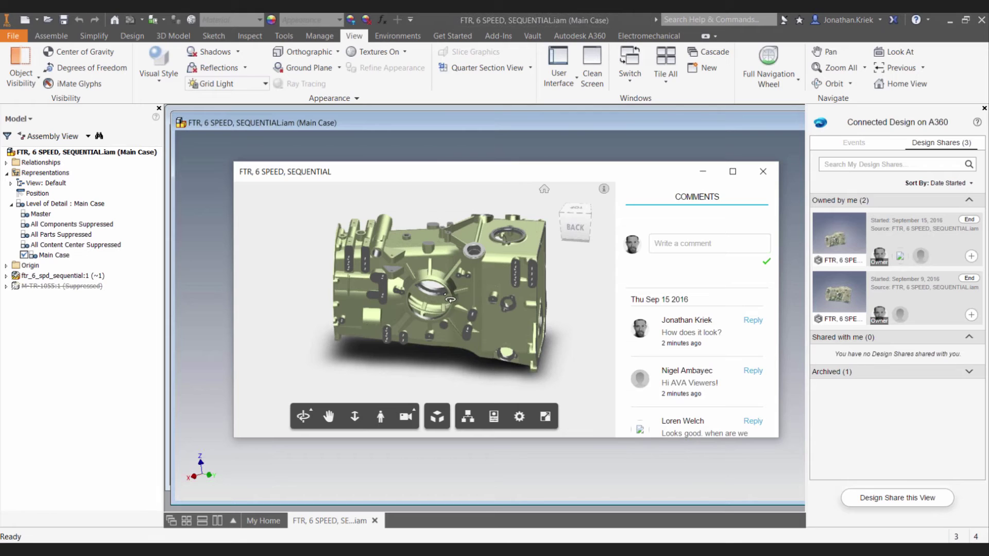
pyautogui.moveTo(498, 305); pyautogui.dragTo(512, 302)
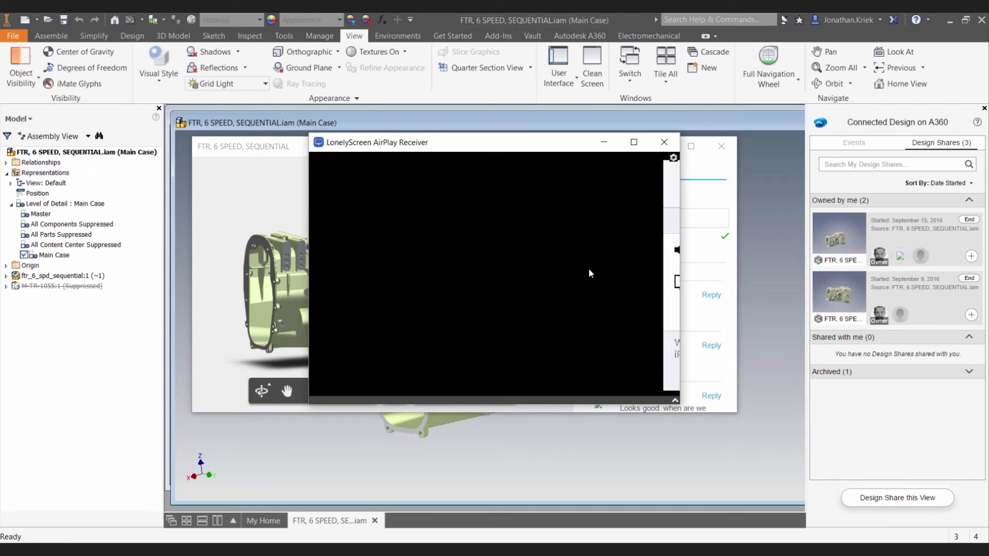
# - Maximize the LonelyScreen AirPlay Receiver window to show the mirrored mobile device
pyautogui.click(634, 150)
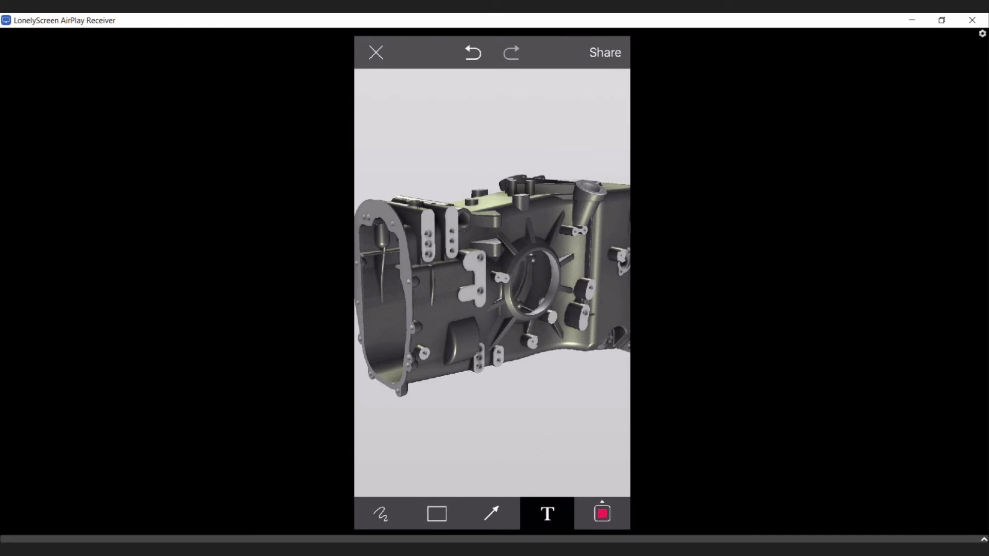
# - Switch to the browser, go to the Inventor design shares folder in A360 Drive and view the Owned by Me, Shared by Me and Shared with Me files
pyautogui.moveTo(372, 517)
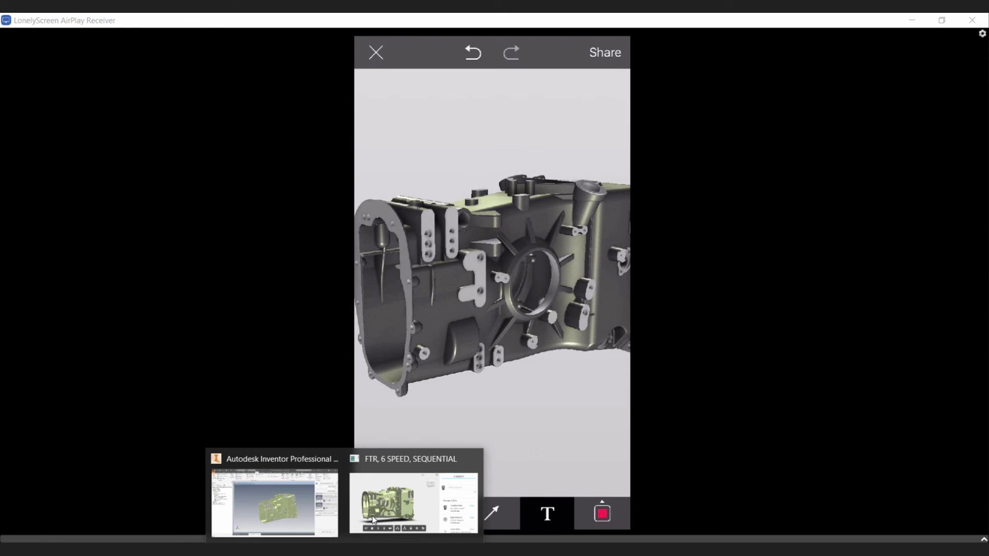
pyautogui.click(371, 515)
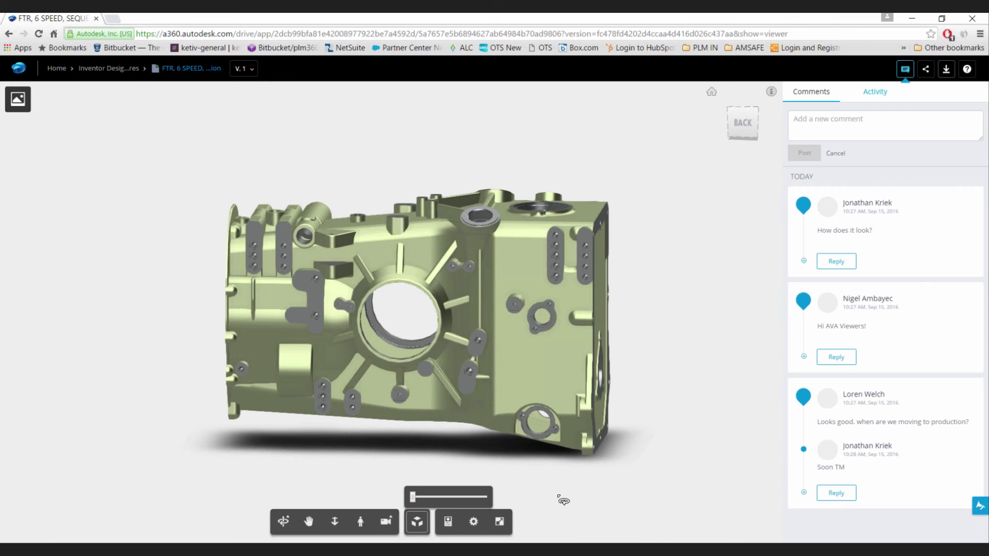
pyautogui.click(98, 69)
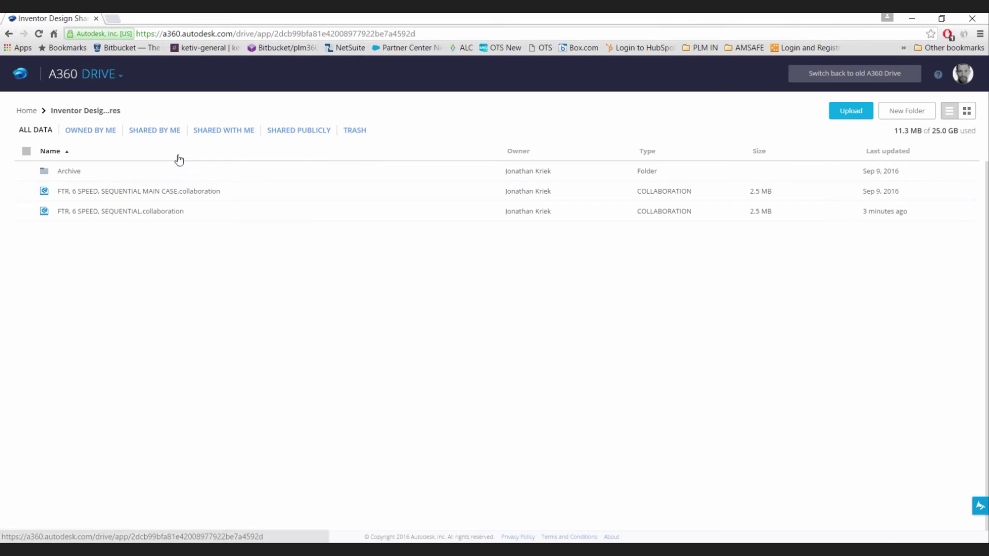
pyautogui.click(91, 133)
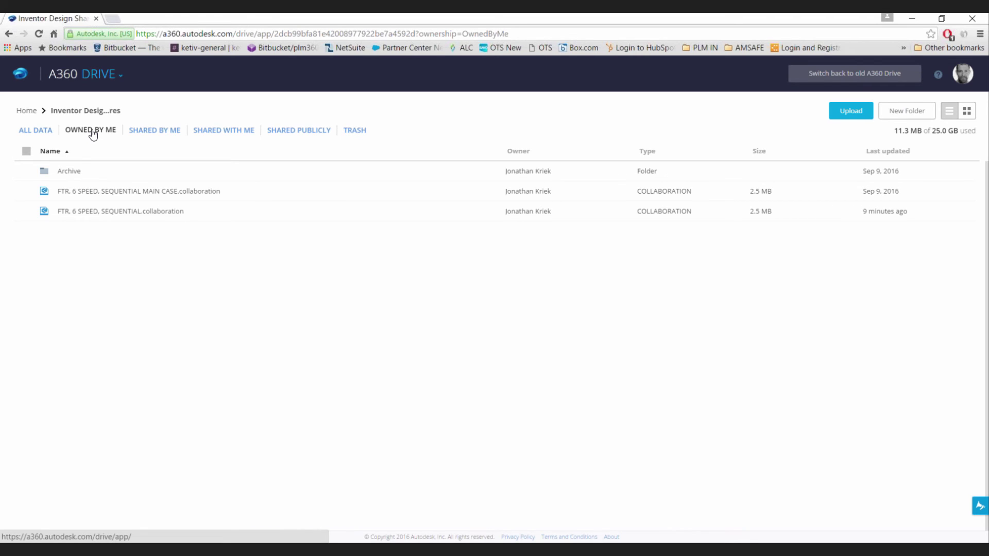
pyautogui.click(164, 132)
pyautogui.click(222, 132)
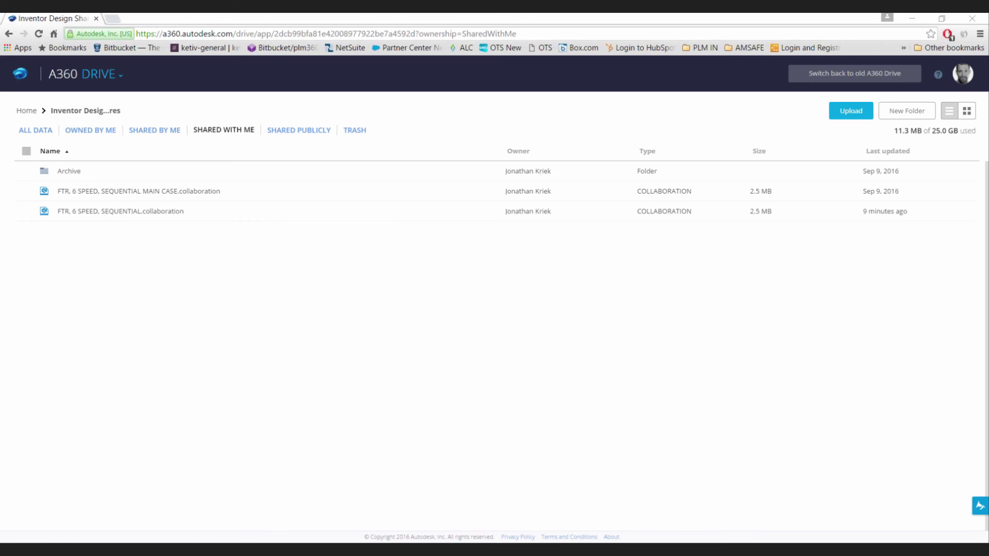
# - Return to Inventor and review the list of recent design share events on A360
pyautogui.moveTo(345, 549)
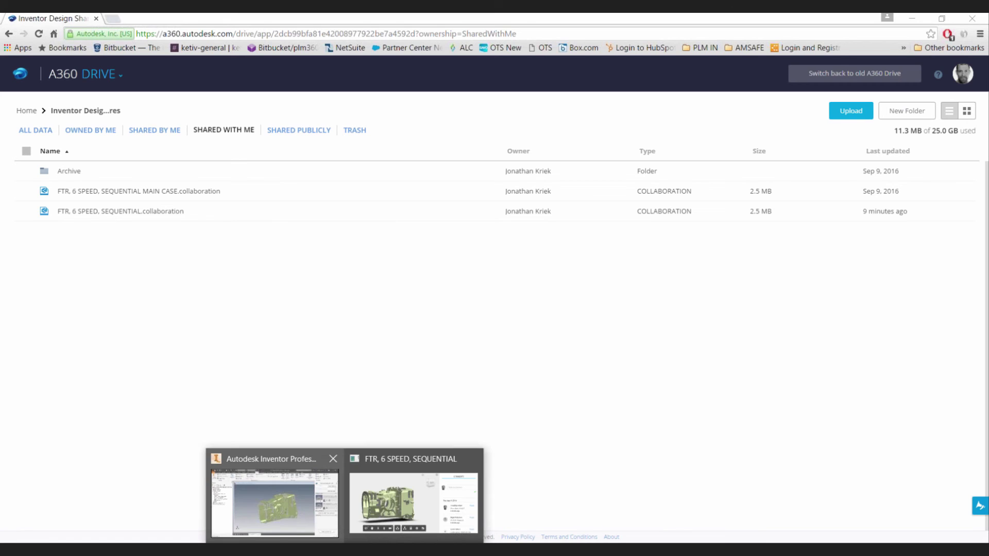
pyautogui.click(275, 502)
pyautogui.click(854, 143)
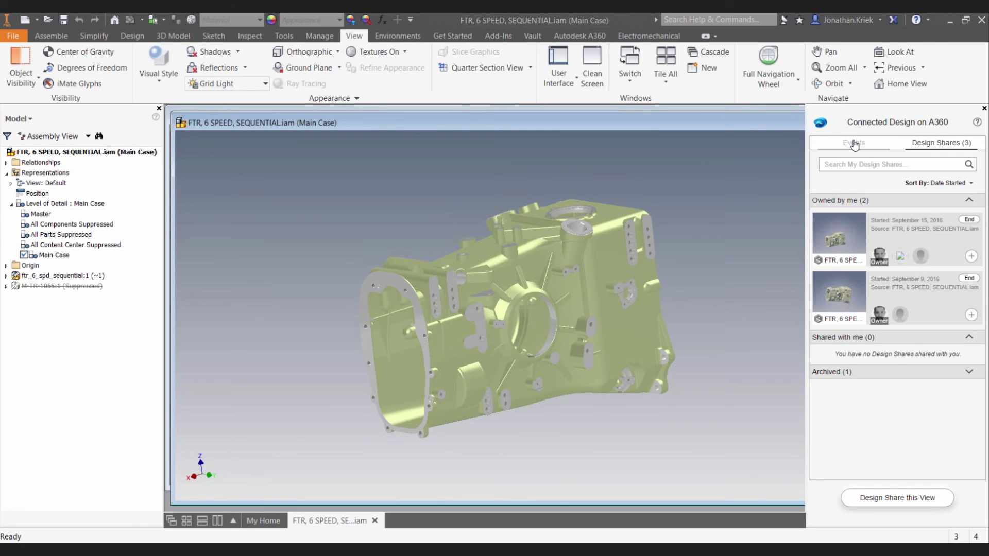
pyautogui.scroll(-2, 873, 276)
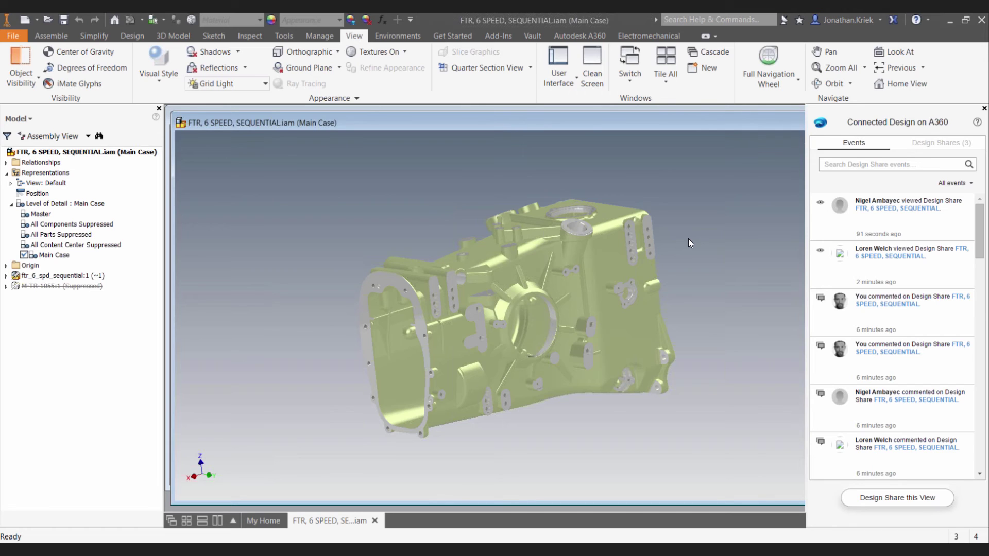
# - View the design share started September 15, 2016 and inspect its main case model from a higher angle
pyautogui.click(922, 145)
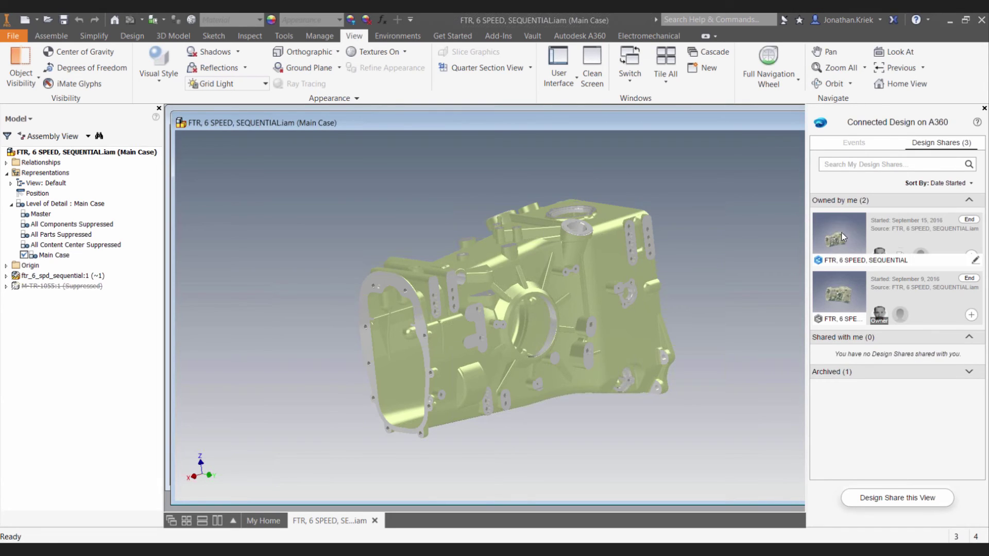
pyautogui.moveTo(841, 235)
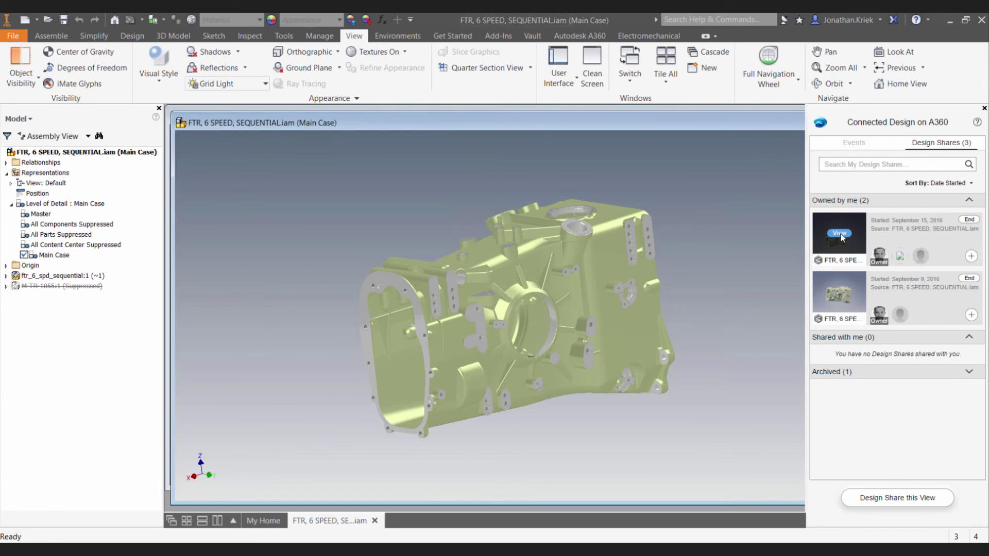
pyautogui.click(840, 235)
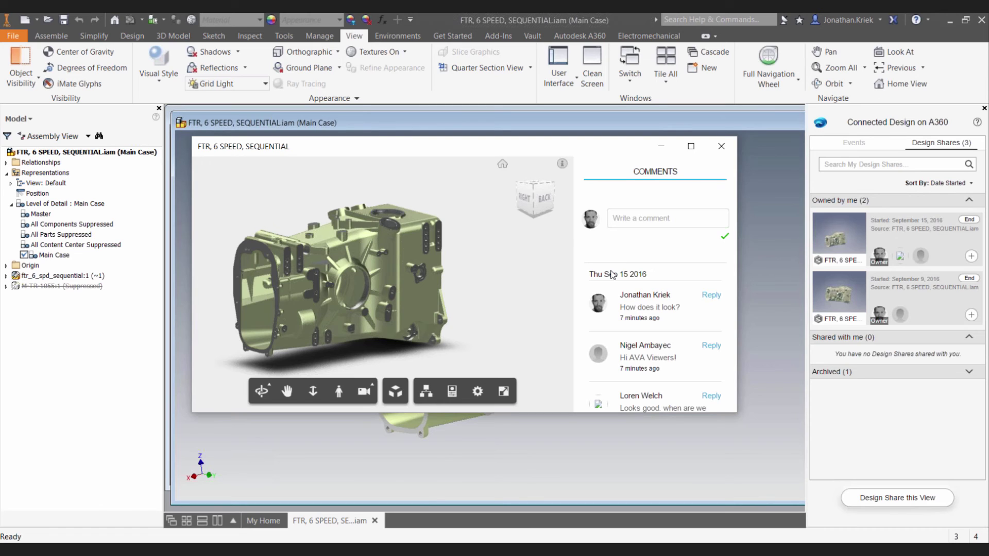
pyautogui.moveTo(405, 272); pyautogui.dragTo(354, 278)
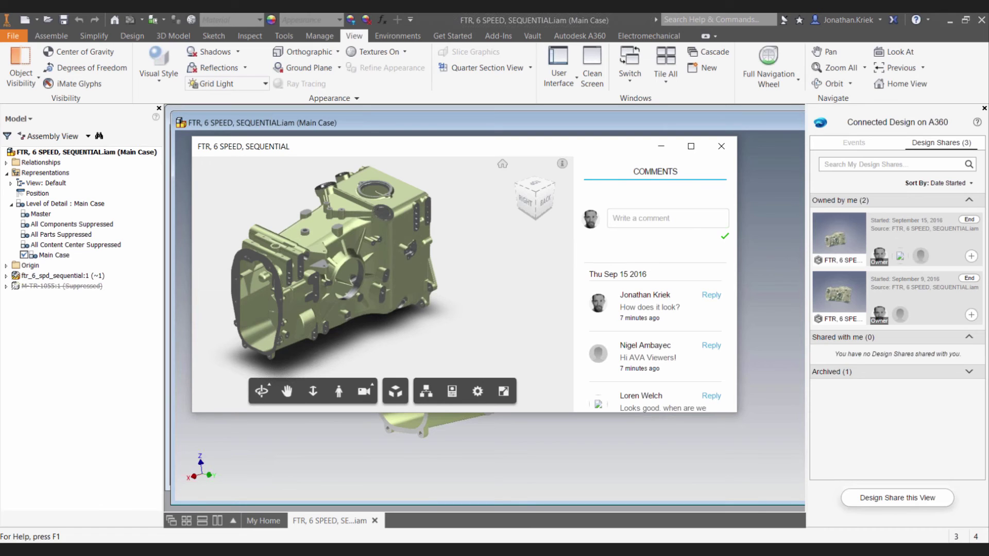
# - Switch to PowerPoint and resume the slide show of the AVA_Connected_Design_Final presentation
pyautogui.click(369, 550)
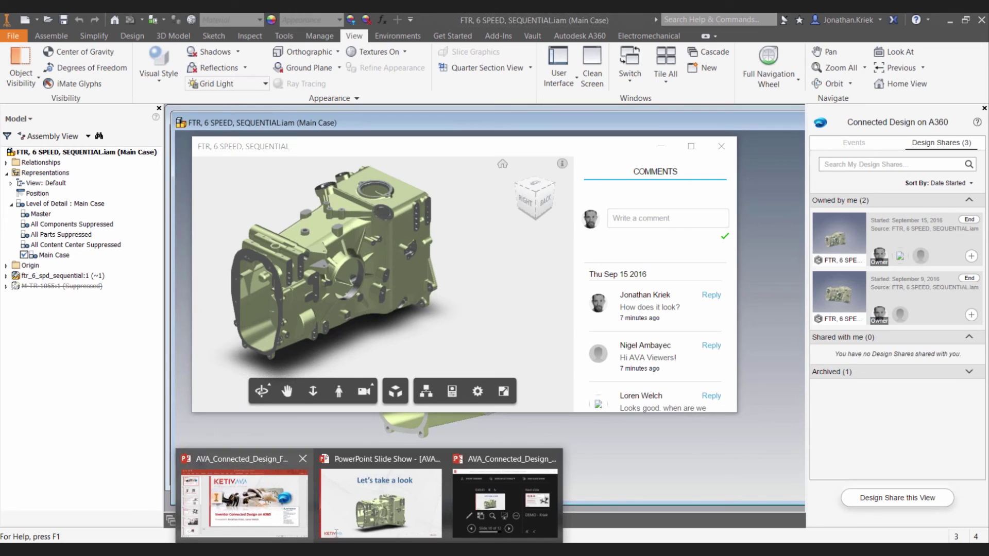
pyautogui.click(245, 502)
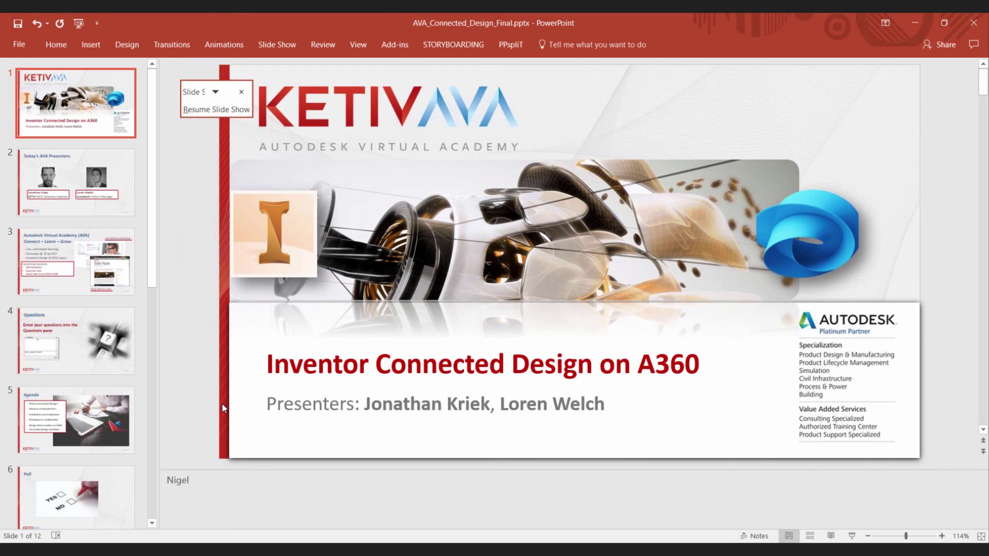
pyautogui.click(217, 109)
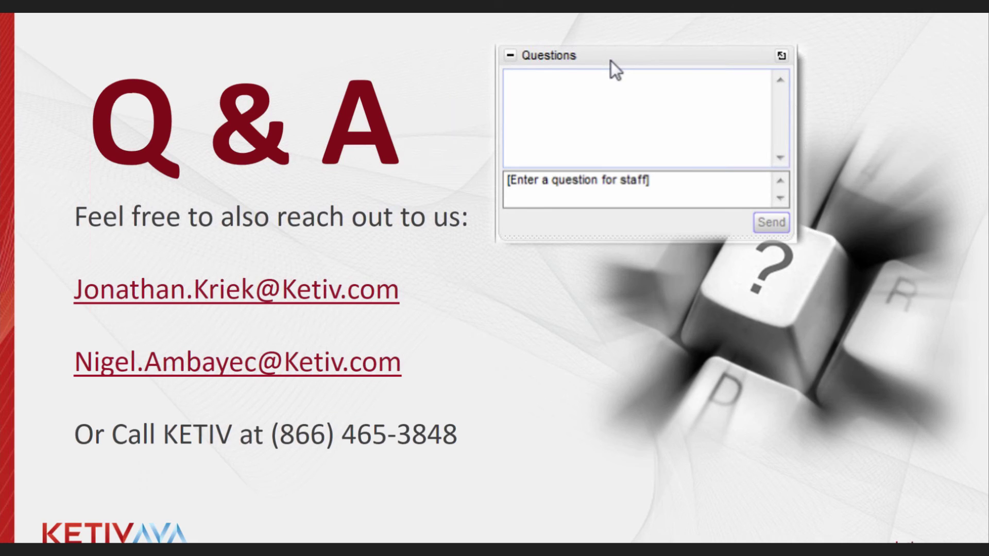